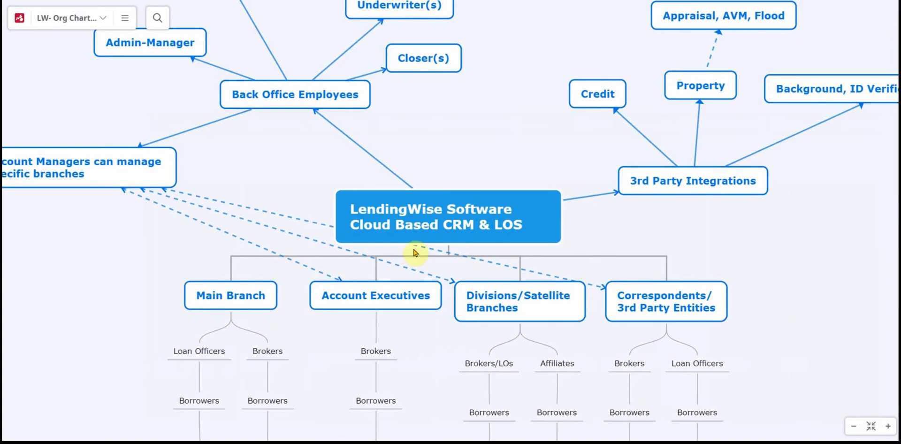
# Examine the org chart, from the back office employees down to each branch's loan officers, brokers, borrowers and loans
pyautogui.click(854, 426)
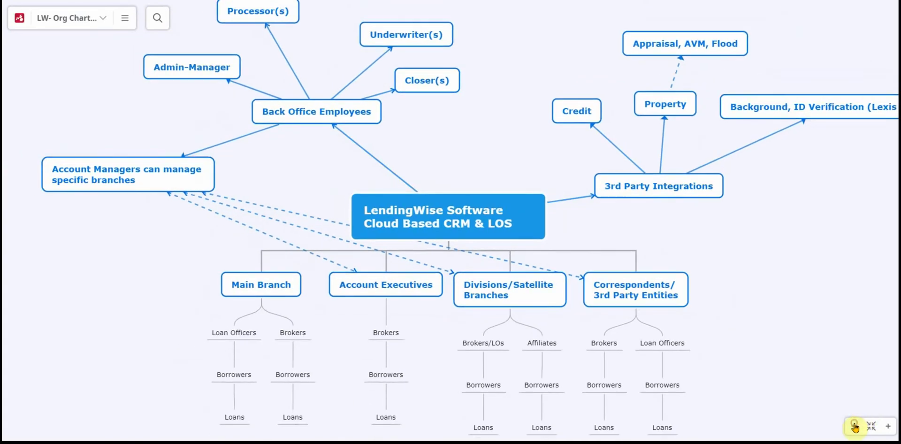
pyautogui.moveTo(450, 154); pyautogui.dragTo(431, 164)
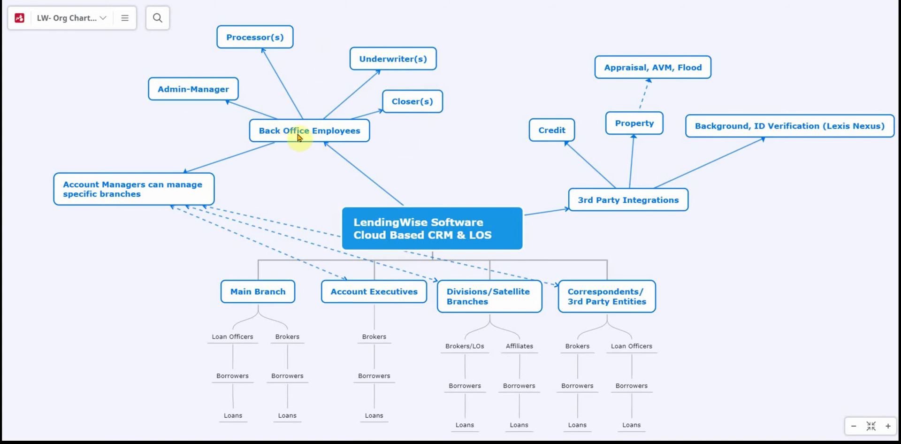
pyautogui.scroll(-1, 313, 192)
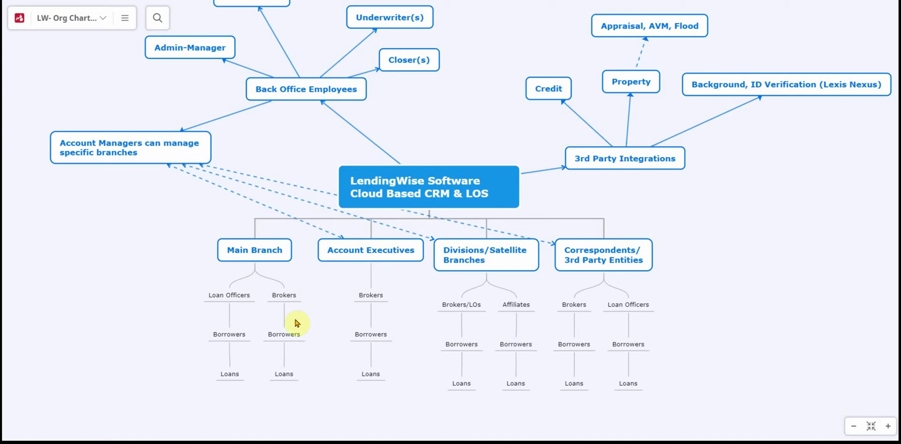
pyautogui.moveTo(226, 303)
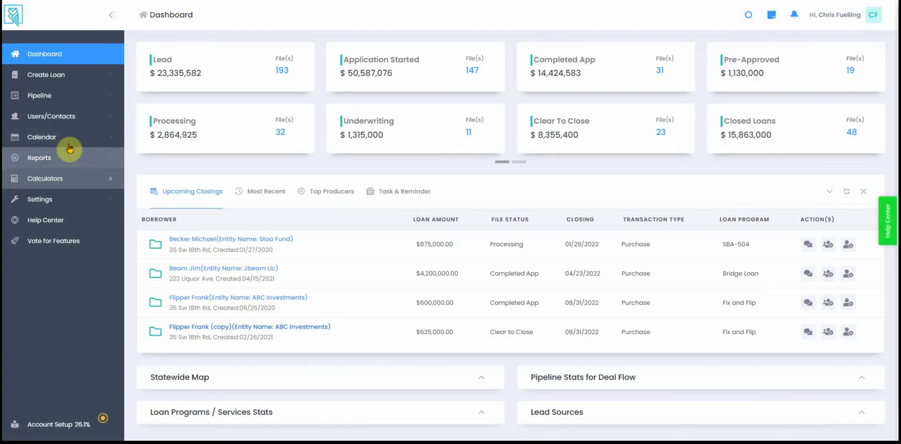
# Open the list of branches and bring up the Commercial branch's record
pyautogui.click(84, 116)
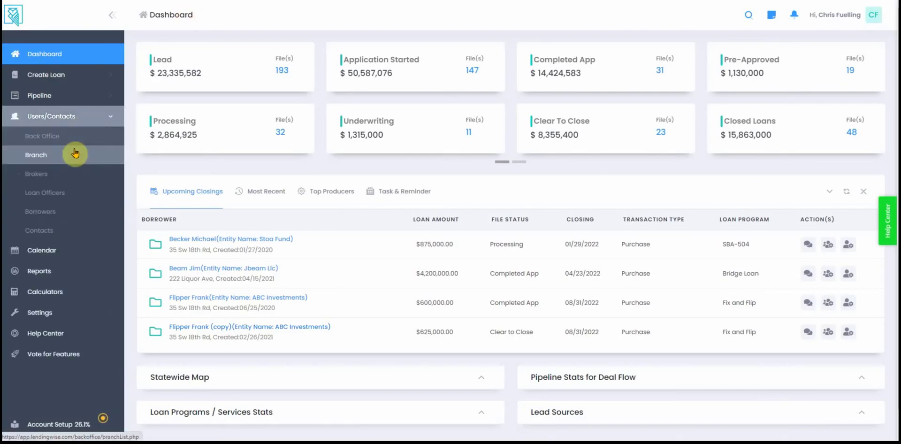
pyautogui.click(83, 144)
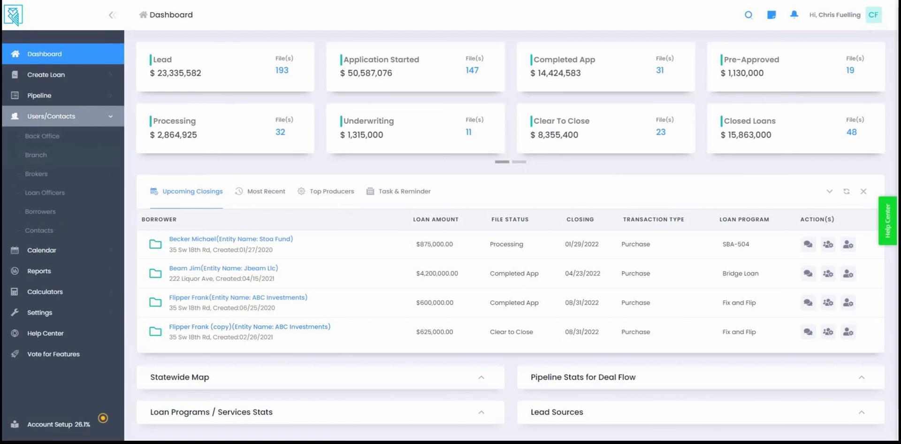
pyautogui.scroll(-5, 309, 183)
pyautogui.scroll(5, 284, 290)
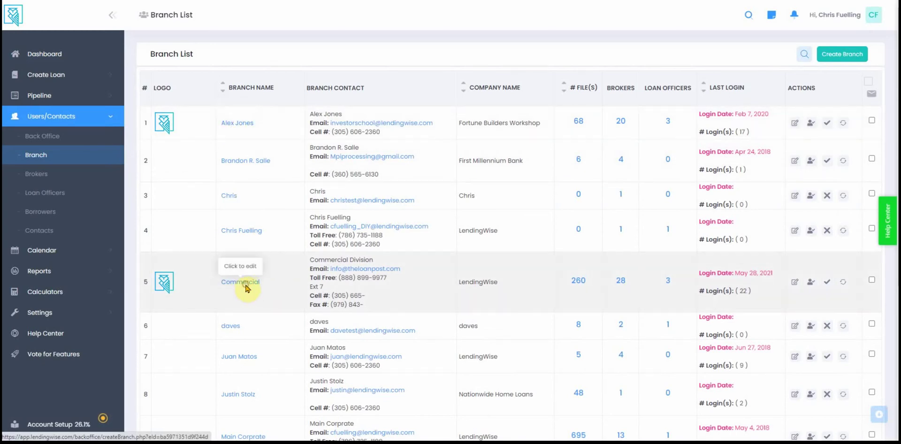
pyautogui.click(245, 283)
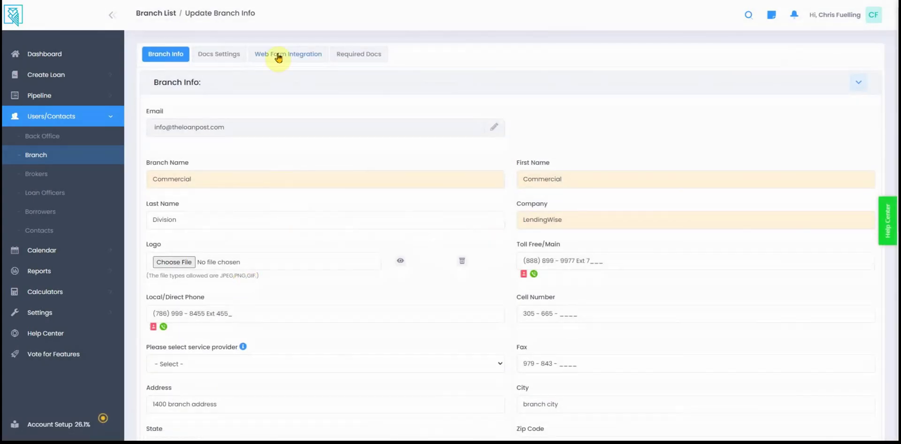
# In the Commercial branch's web form integration, collapse Full Loan App and open the multi-step real estate form under Quick App
pyautogui.click(304, 56)
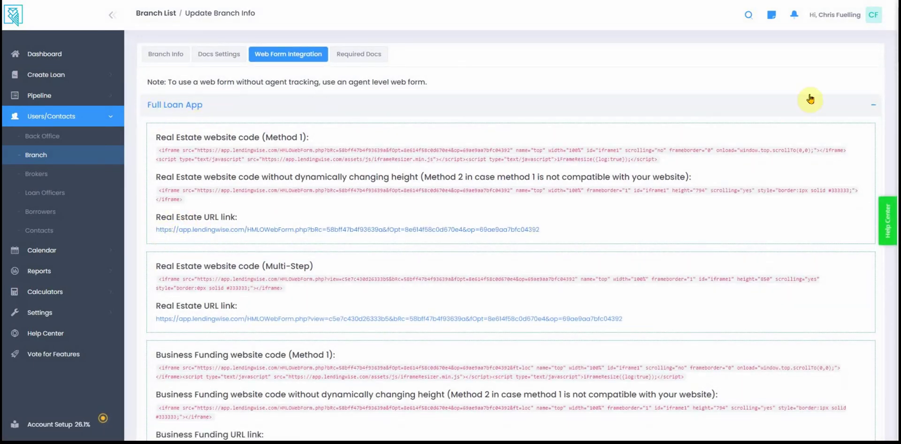
pyautogui.click(873, 105)
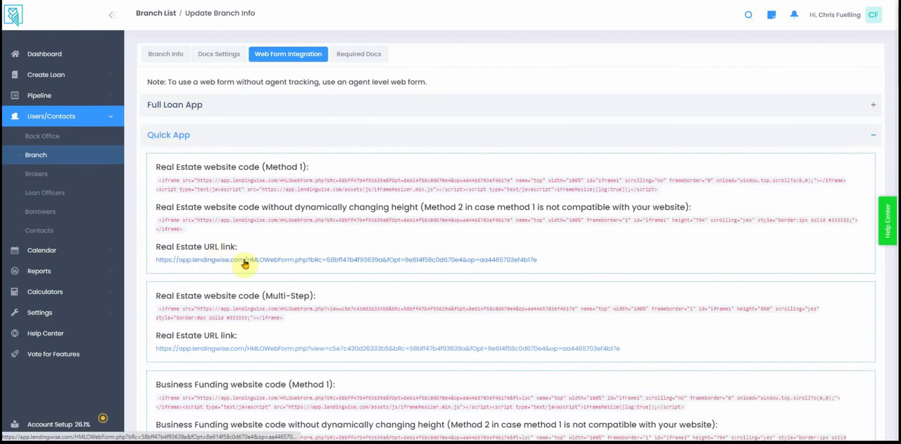
pyautogui.moveTo(263, 296); pyautogui.dragTo(331, 298)
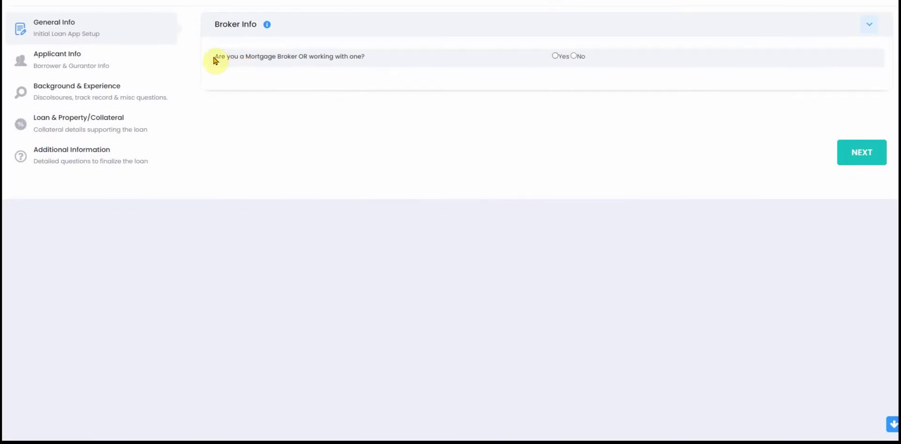
# Answer Yes to the question about being or working with a mortgage broker in the branch's web form
pyautogui.moveTo(215, 57); pyautogui.dragTo(373, 67)
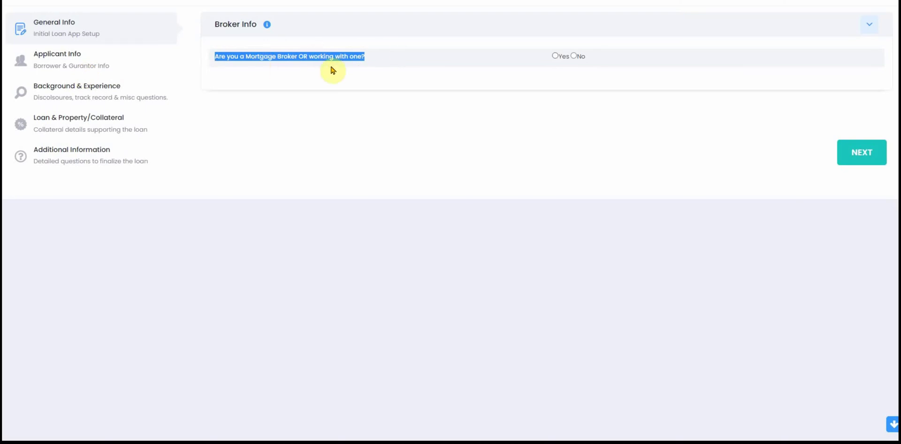
pyautogui.click(555, 56)
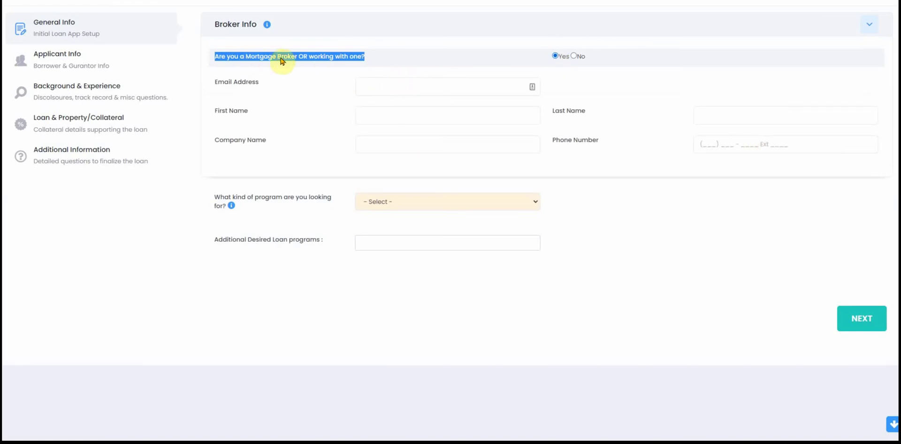
pyautogui.click(218, 58)
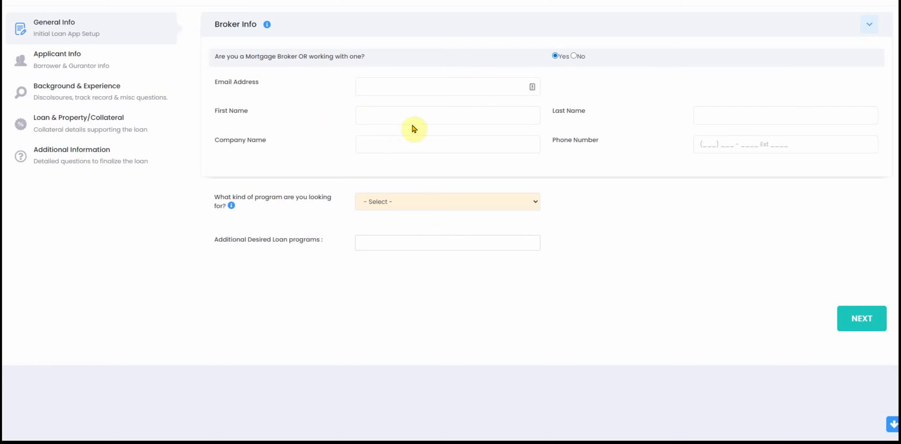
pyautogui.moveTo(267, 25)
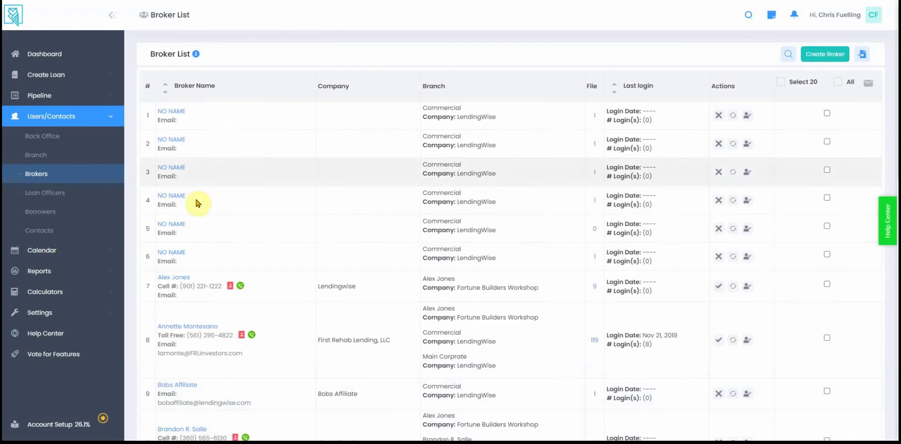
# Open the list of brokers and bring up the Lendingwise broker's record in row 7
pyautogui.click(31, 178)
pyautogui.scroll(-3, 181, 127)
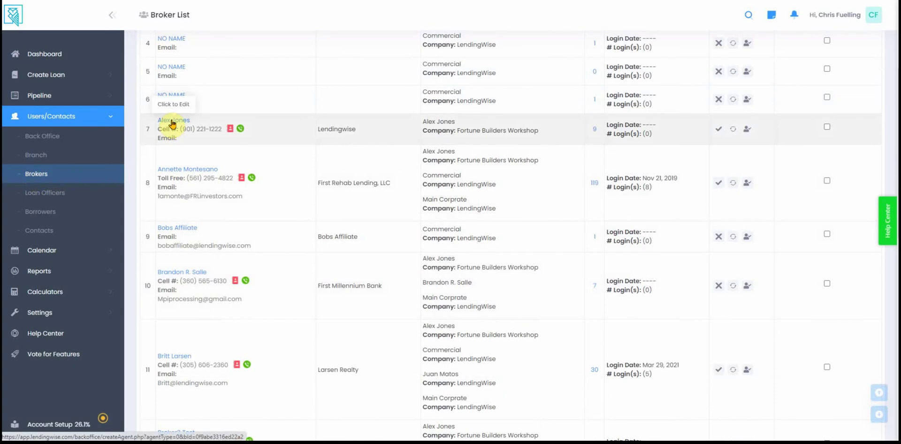
pyautogui.click(173, 123)
# Open the multi-step loan application form from the broker's web form integration and set its loan program to Fix and Flip
pyautogui.scroll(-15, 245, 137)
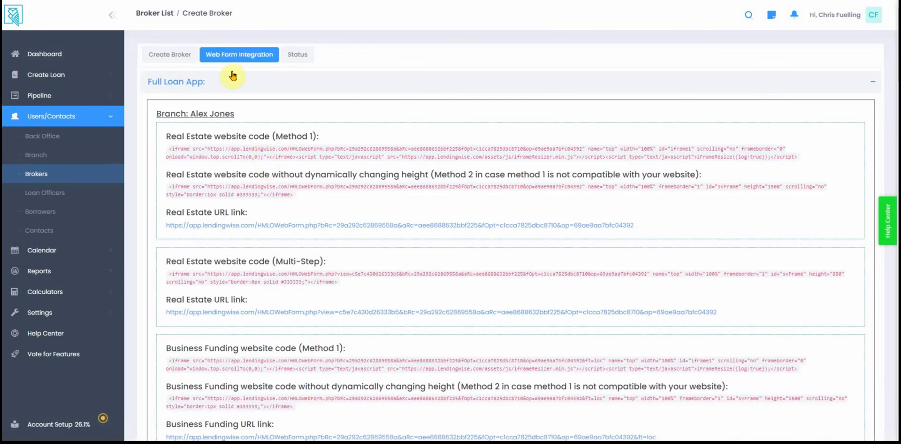
pyautogui.scroll(-1, 303, 234)
pyautogui.scroll(-2, 303, 234)
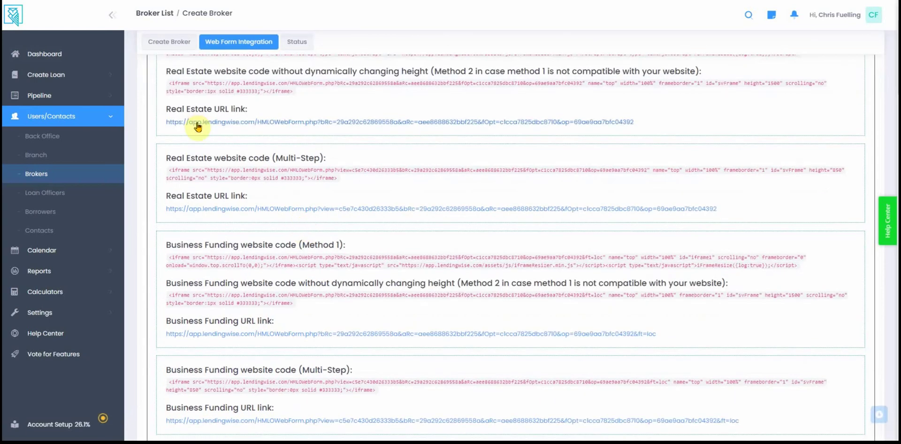
pyautogui.scroll(2, 448, 125)
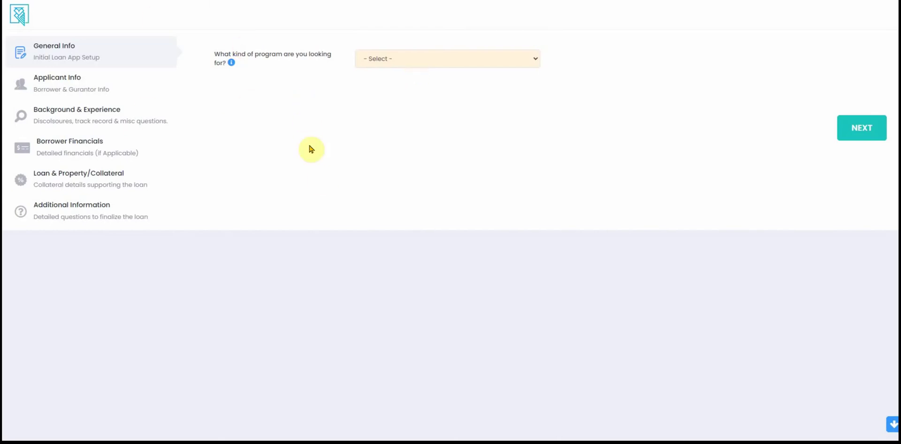
pyautogui.click(437, 59)
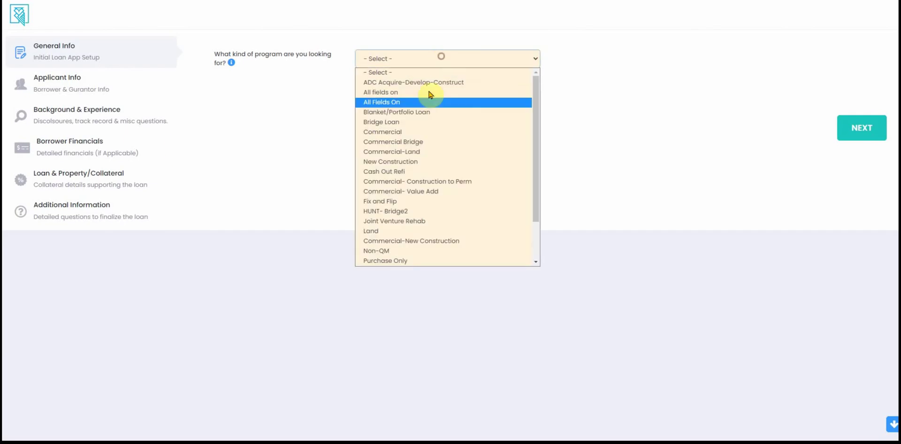
pyautogui.click(396, 202)
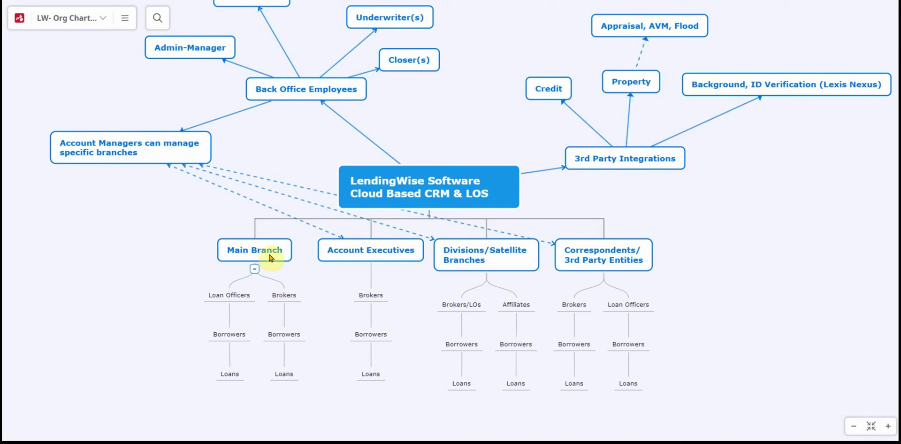
# Set the loan program in the Commercial branch's Quick App form to Fix and Flip
pyautogui.moveTo(271, 256)
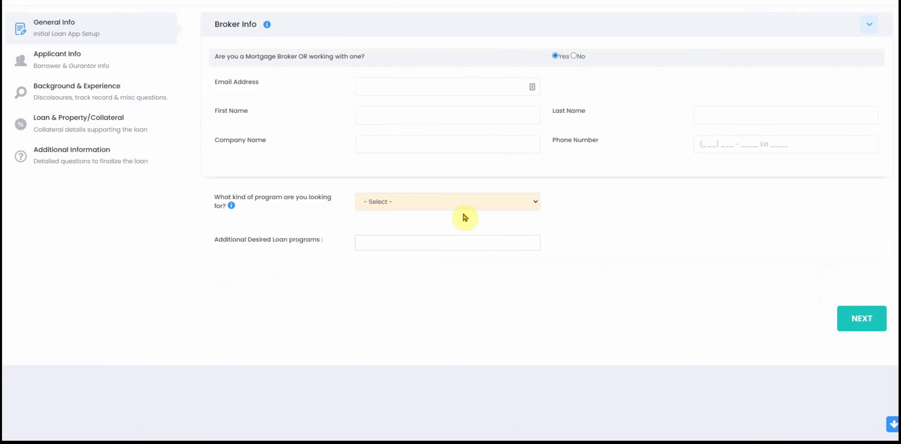
pyautogui.click(458, 205)
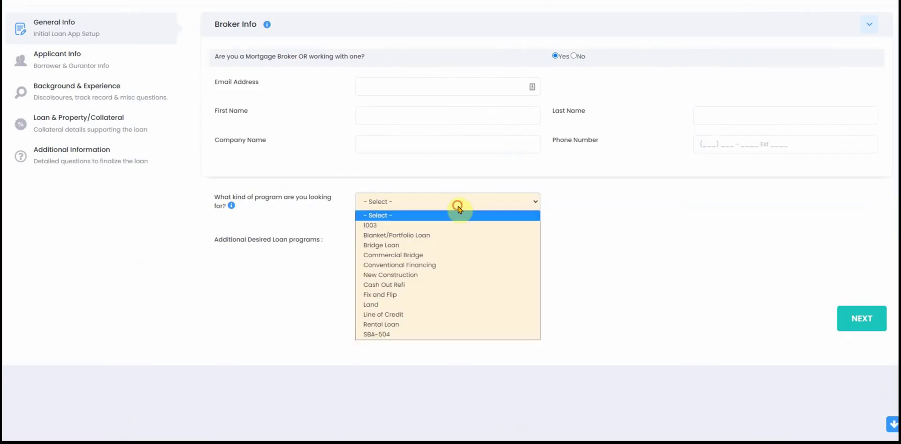
pyautogui.click(411, 295)
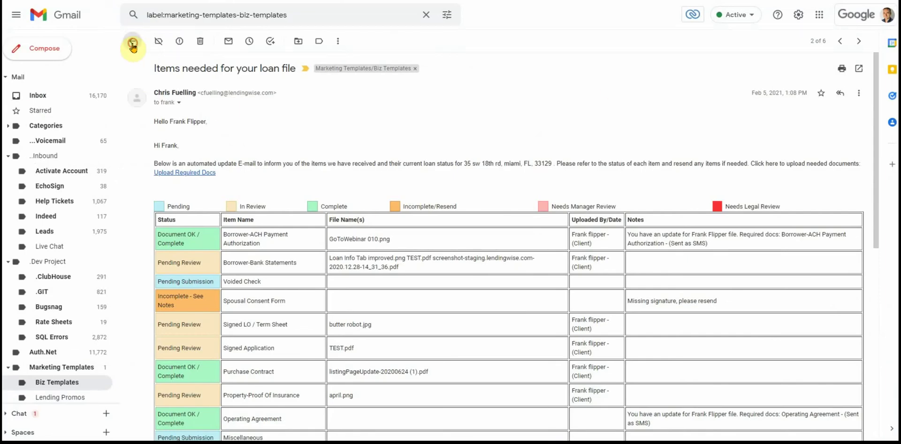
# In Gmail, read through the "Completed Full Loan App" email under Biz Templates and return to the message list
pyautogui.click(133, 44)
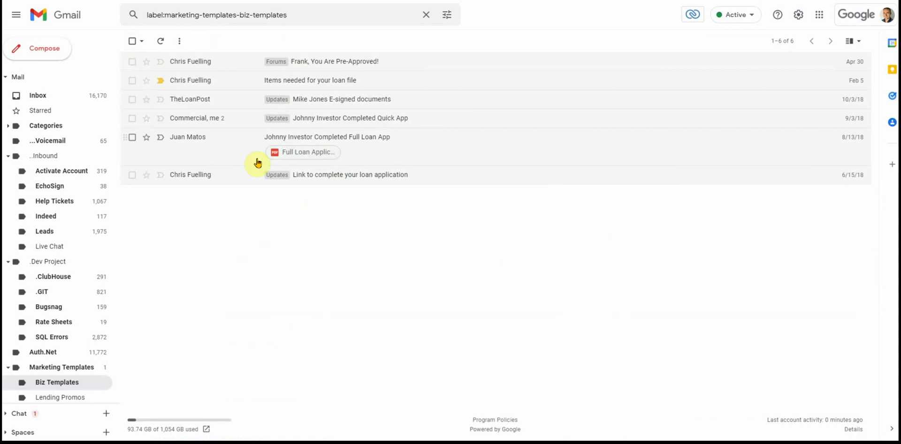
pyautogui.click(340, 153)
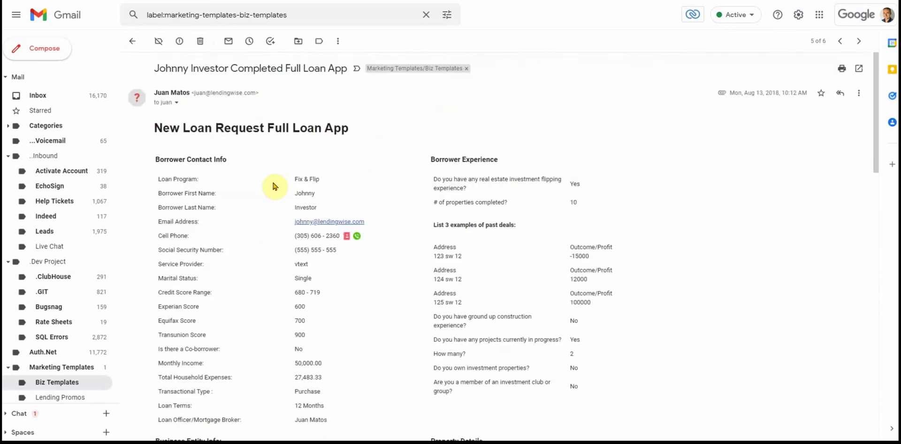
pyautogui.scroll(-10, 282, 187)
pyautogui.scroll(-7, 284, 188)
pyautogui.scroll(17, 283, 186)
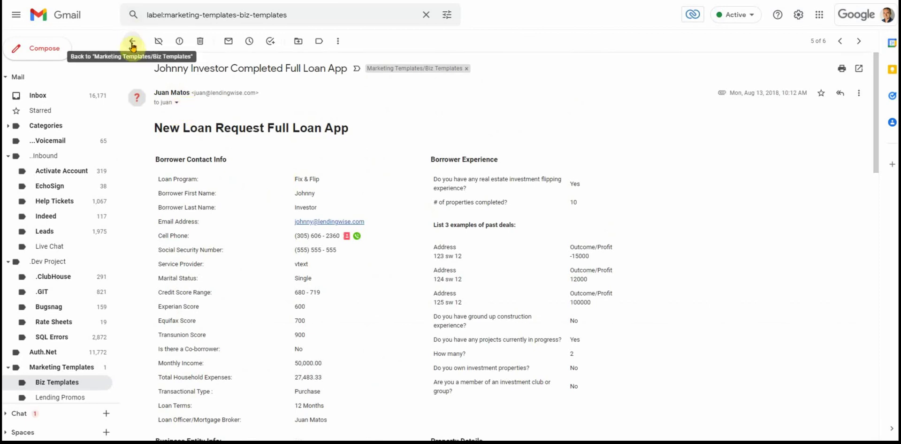
pyautogui.click(132, 44)
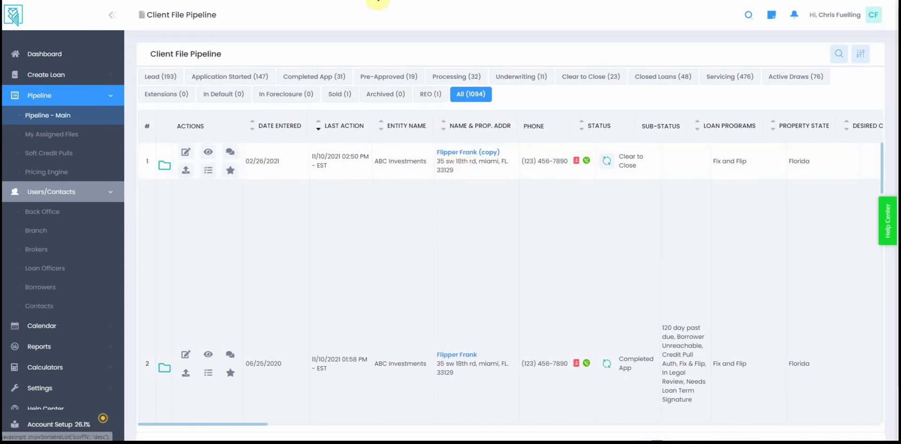
# In the LendingWise pipeline, open the ABC Investments file with Completed App status and review its Quick App details
pyautogui.click(464, 155)
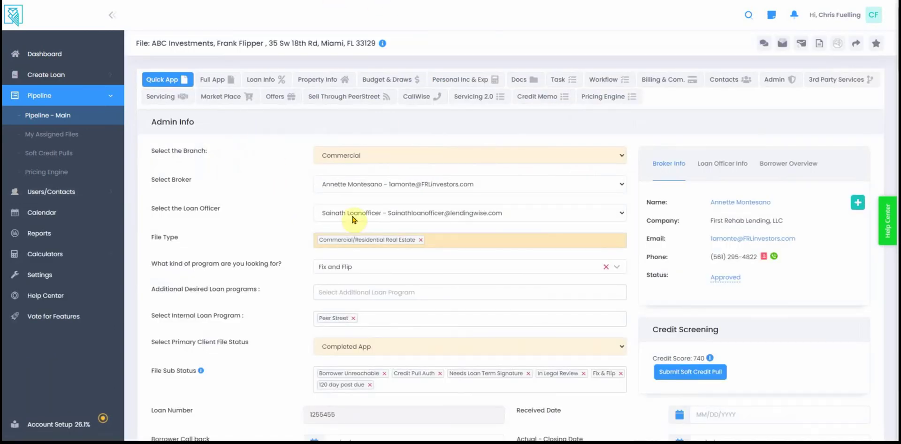
pyautogui.scroll(-4, 355, 231)
pyautogui.scroll(-6, 322, 231)
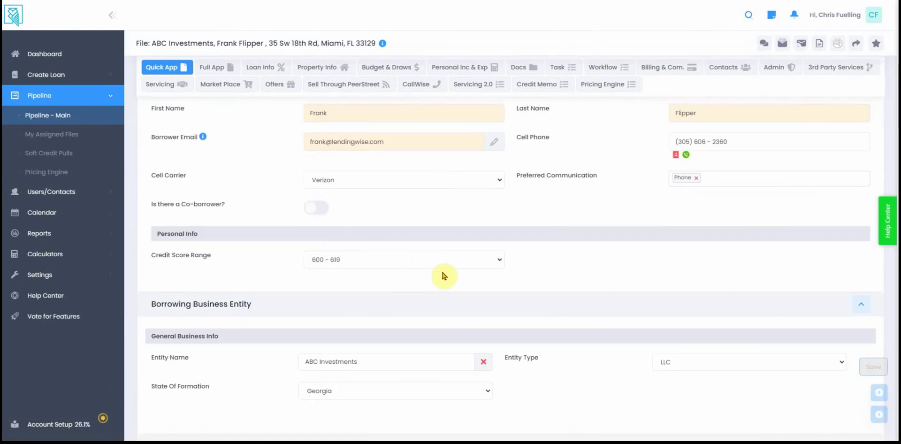
pyautogui.scroll(8, 446, 277)
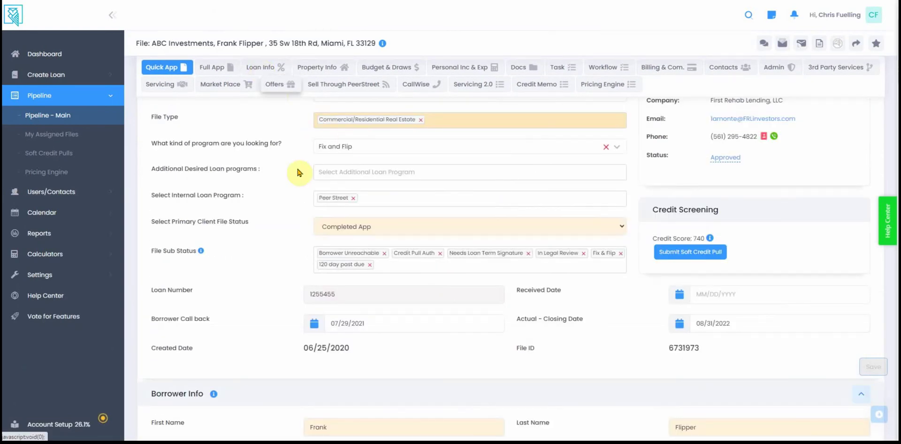
pyautogui.scroll(3, 441, 244)
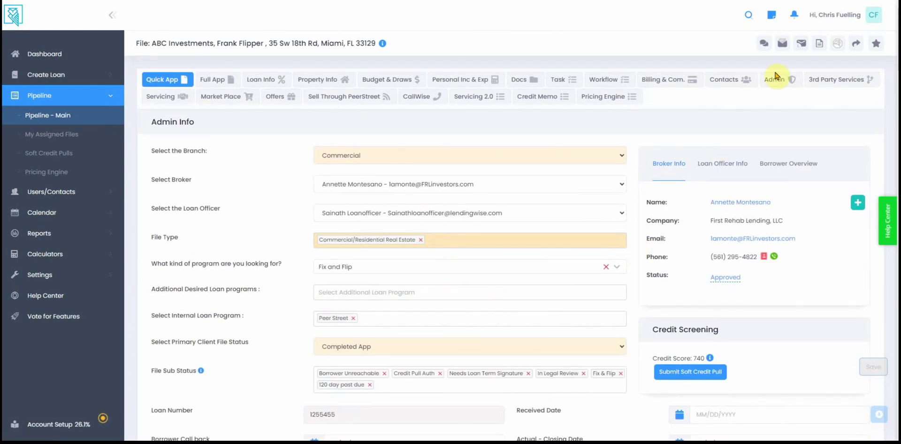
# Start an email from the ABC Investments file and address it to the file's broker and loan officer
pyautogui.click(782, 45)
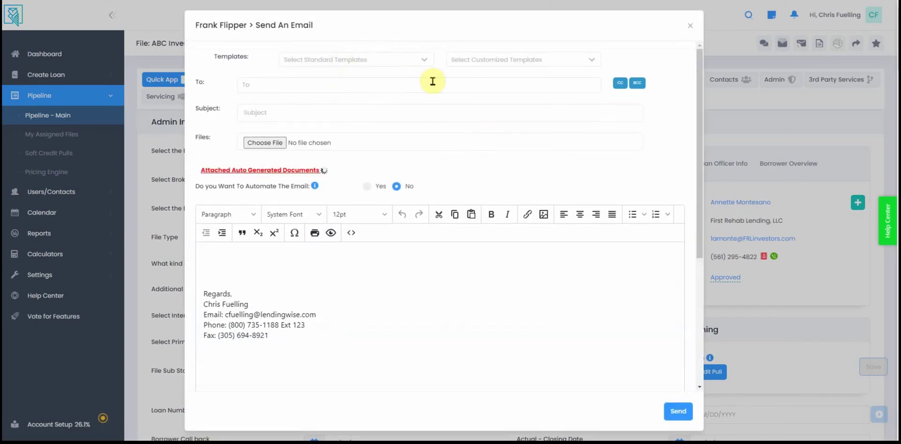
pyautogui.click(359, 85)
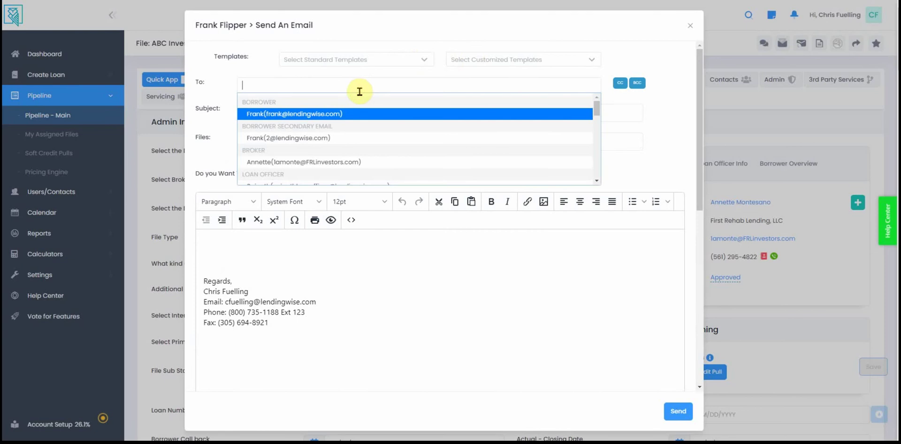
pyautogui.click(297, 162)
pyautogui.click(417, 87)
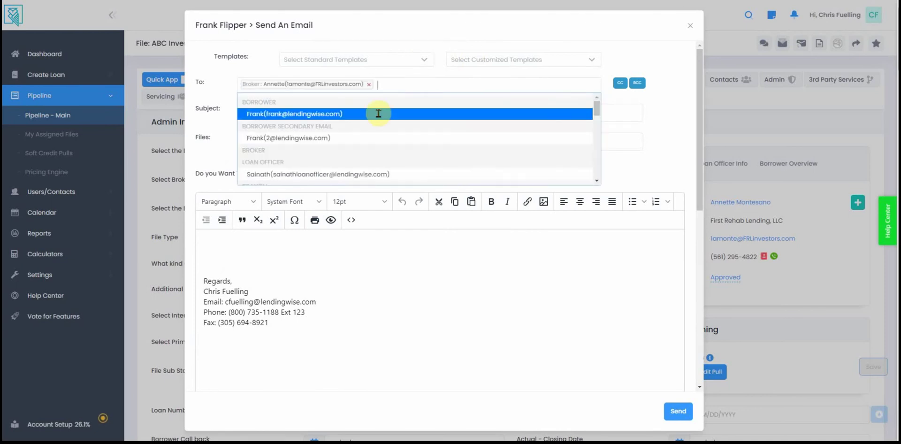
pyautogui.click(322, 175)
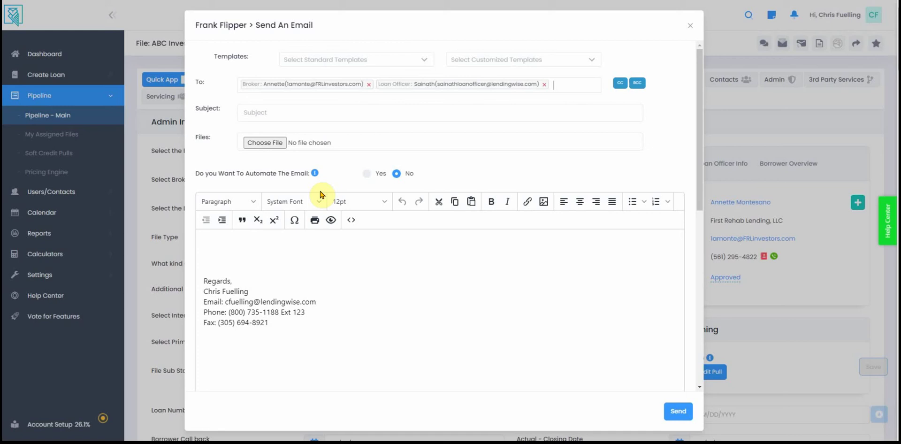
# Fill the email with the customized Pre-Approval E-mail template, read through its text, and close it unsent
pyautogui.click(506, 59)
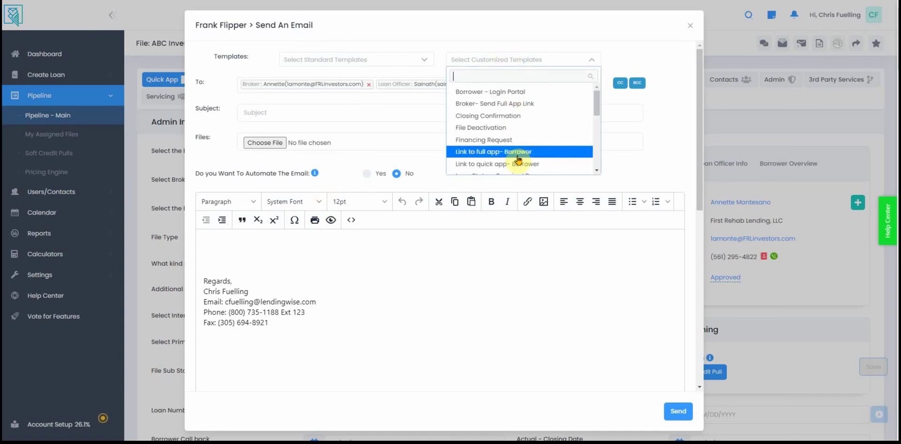
pyautogui.scroll(-2, 518, 157)
pyautogui.scroll(-2, 518, 160)
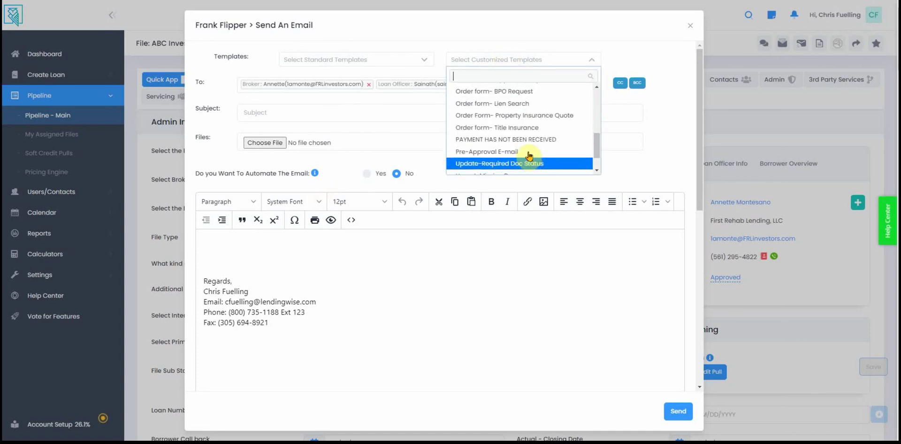
pyautogui.click(529, 152)
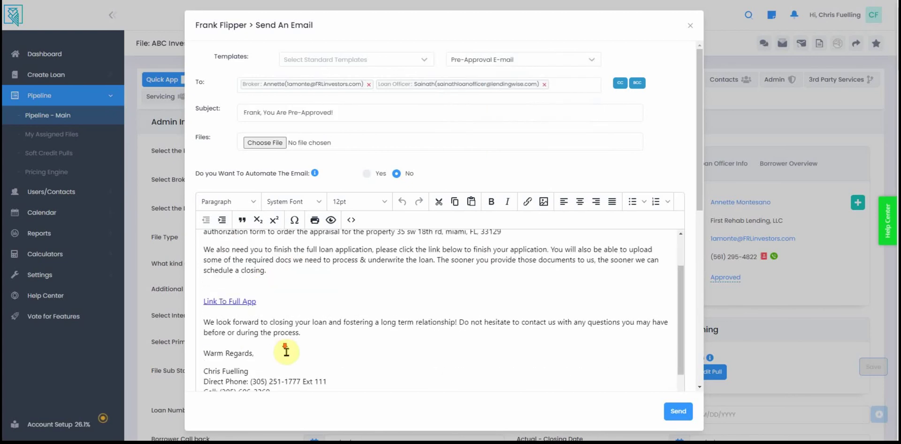
pyautogui.scroll(-1, 285, 349)
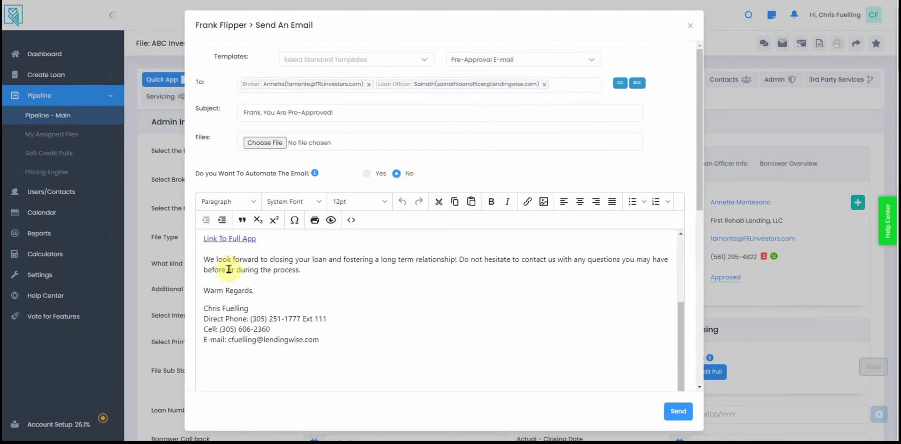
pyautogui.scroll(3, 229, 248)
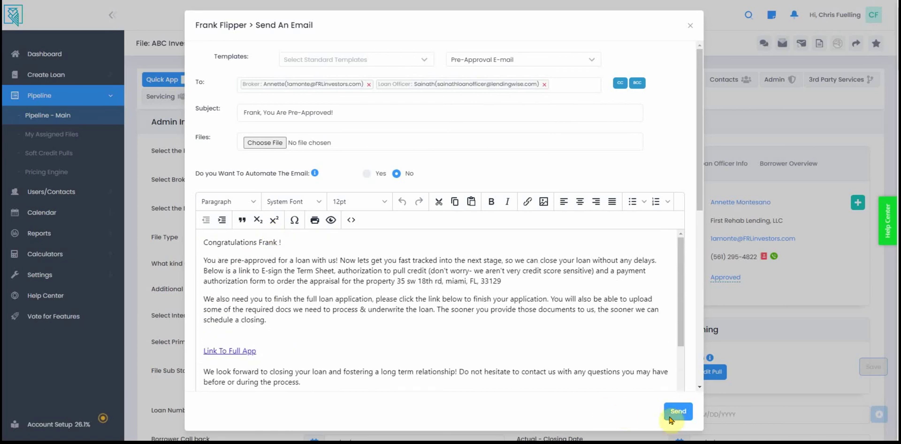
pyautogui.click(688, 28)
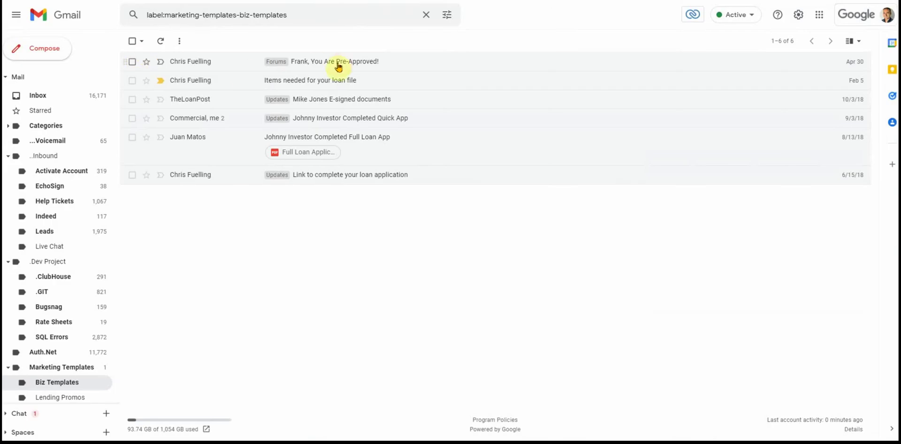
# In Gmail, open the full application from the pre-approval email under Biz Templates and review the prefilled form through to the terms and conditions
pyautogui.click(342, 70)
pyautogui.click(253, 118)
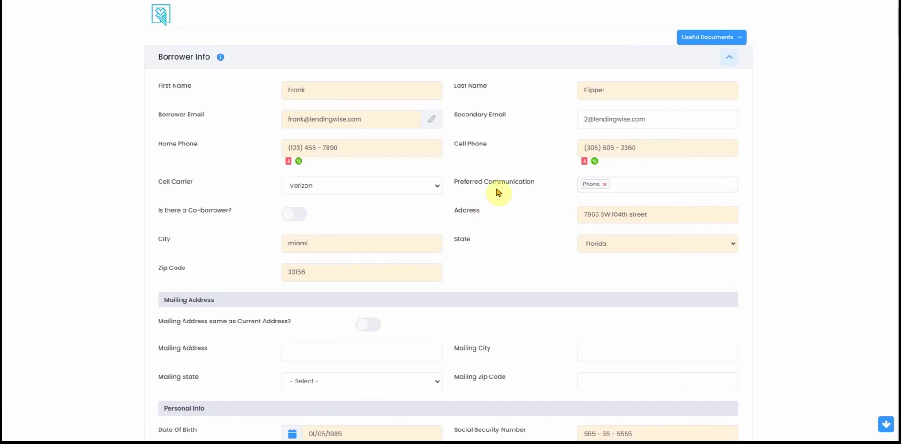
pyautogui.scroll(-2, 369, 258)
pyautogui.scroll(-12, 371, 255)
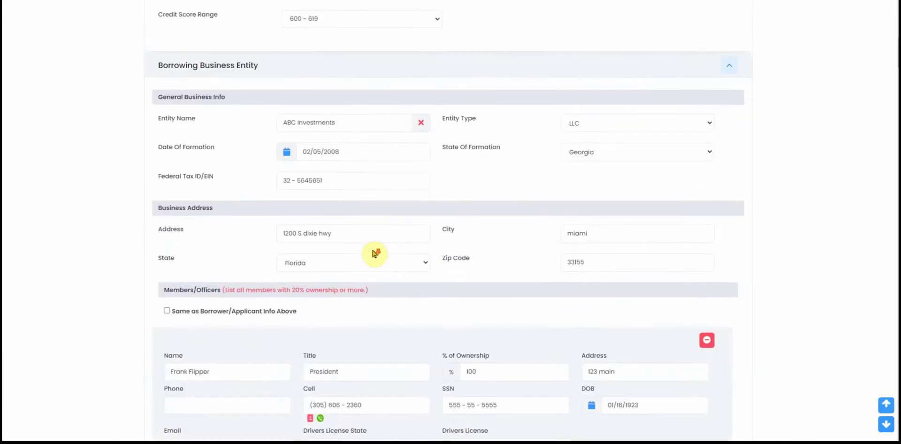
pyautogui.scroll(8, 374, 253)
pyautogui.scroll(8, 374, 253)
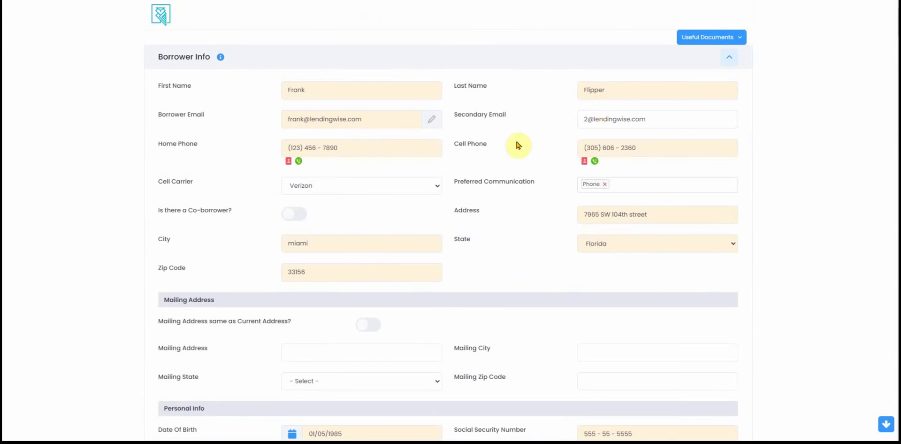
pyautogui.scroll(-20, 450, 312)
pyautogui.scroll(-20, 577, 426)
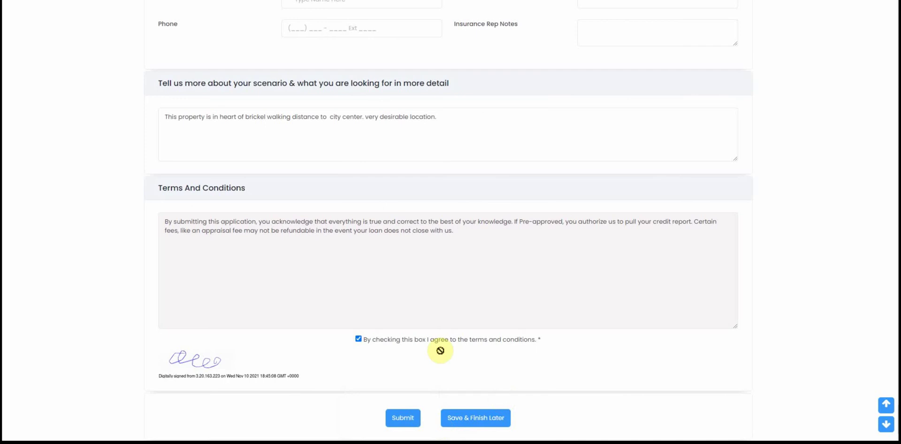
# Submit the full loan application and look over the borrower's Required Docs upload page
pyautogui.click(406, 419)
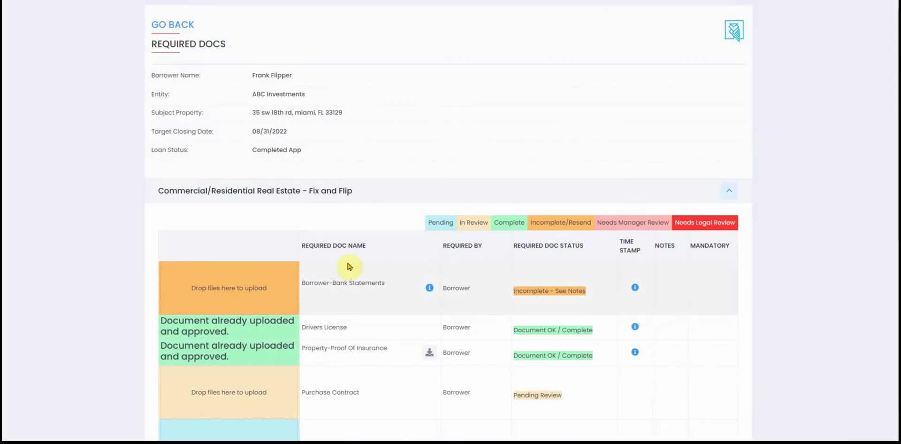
pyautogui.scroll(-3, 249, 282)
pyautogui.scroll(-5, 260, 230)
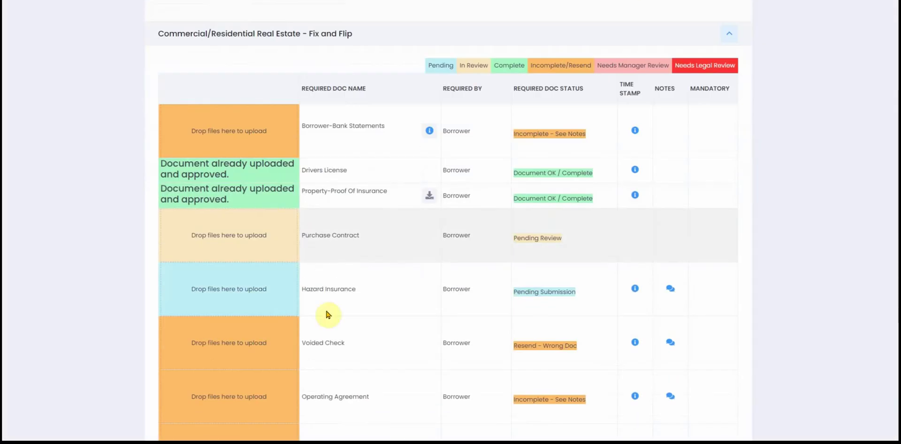
pyautogui.scroll(7, 346, 367)
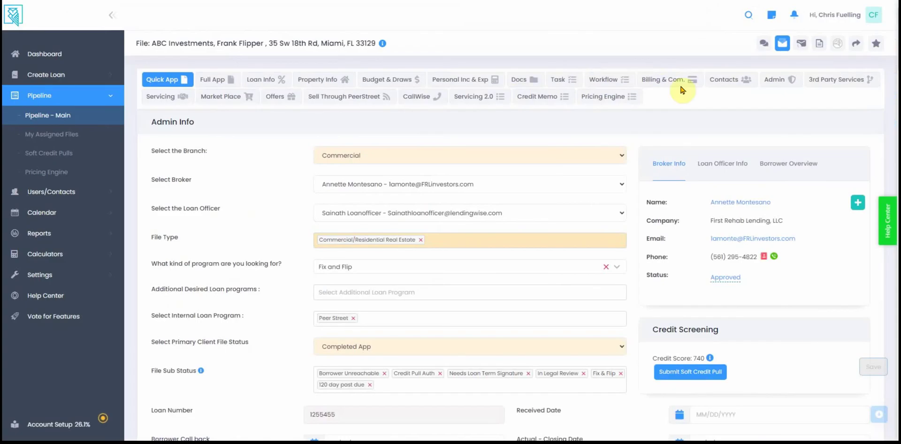
# In the ABC Investments file in LendingWise, open the required documents and examine their statuses for the Fix and Flip program
pyautogui.click(522, 81)
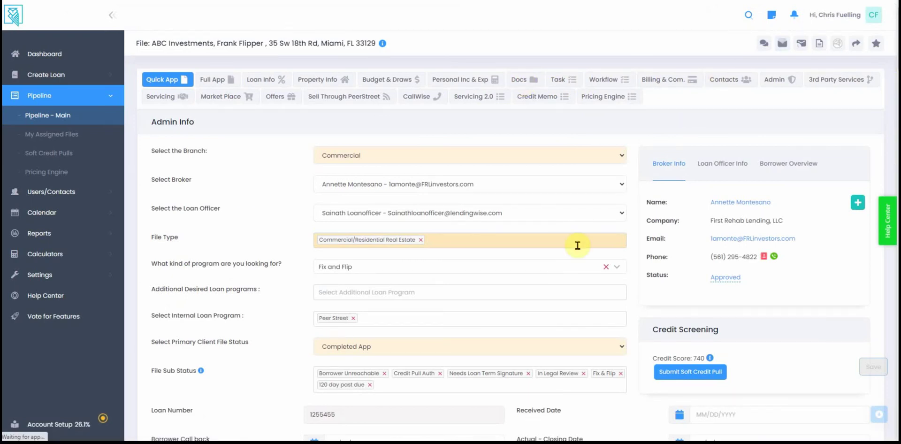
pyautogui.scroll(-2, 546, 337)
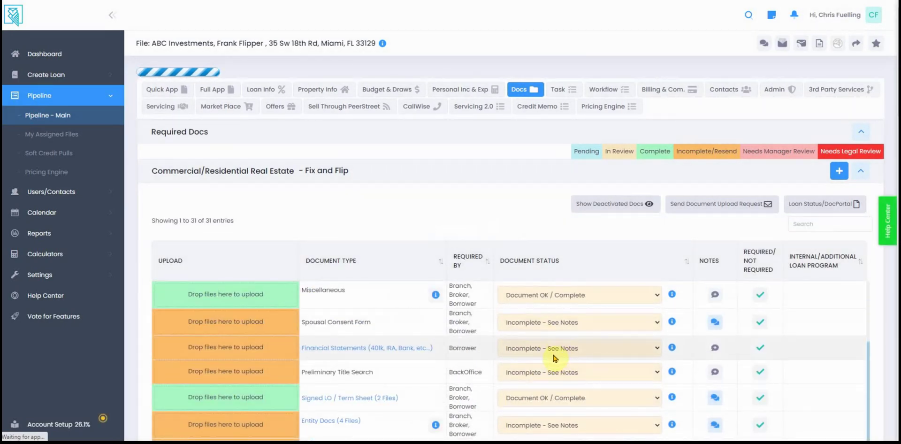
pyautogui.scroll(-3, 559, 355)
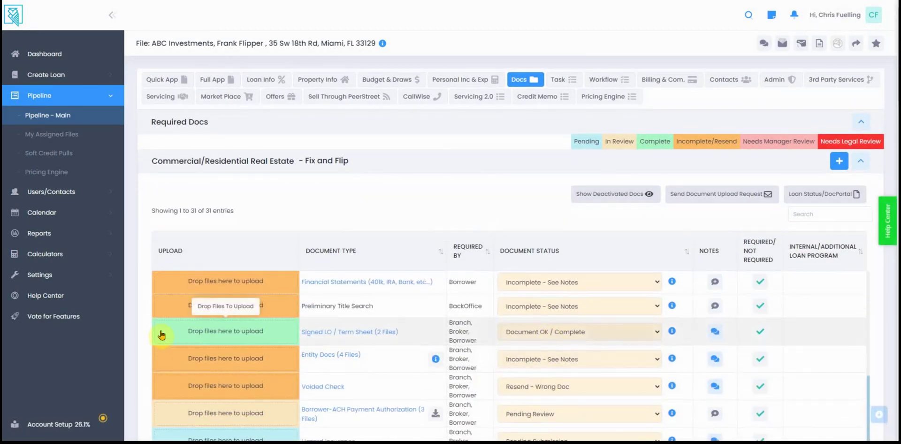
# Compose an email from the file to the broker and loan officer using the customized Loan Status -Required Docs template
pyautogui.click(783, 44)
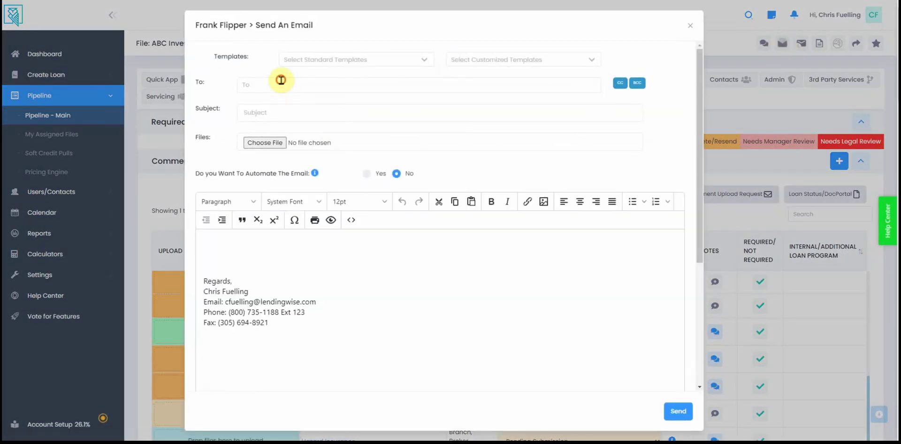
pyautogui.click(272, 80)
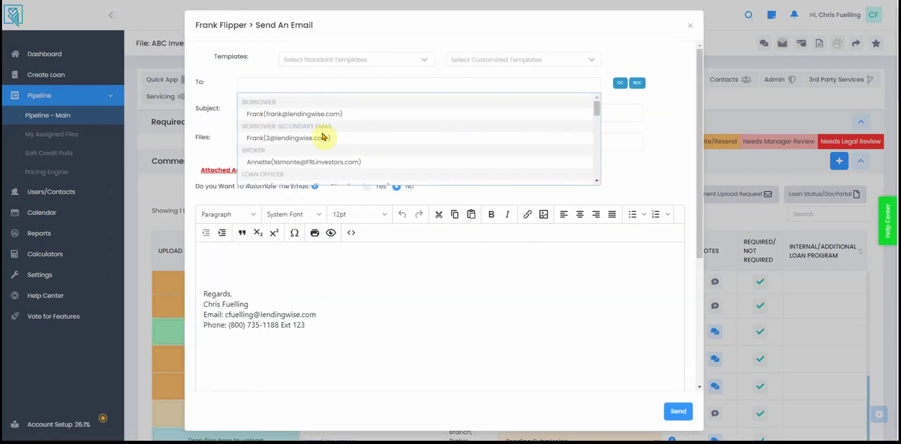
pyautogui.click(318, 162)
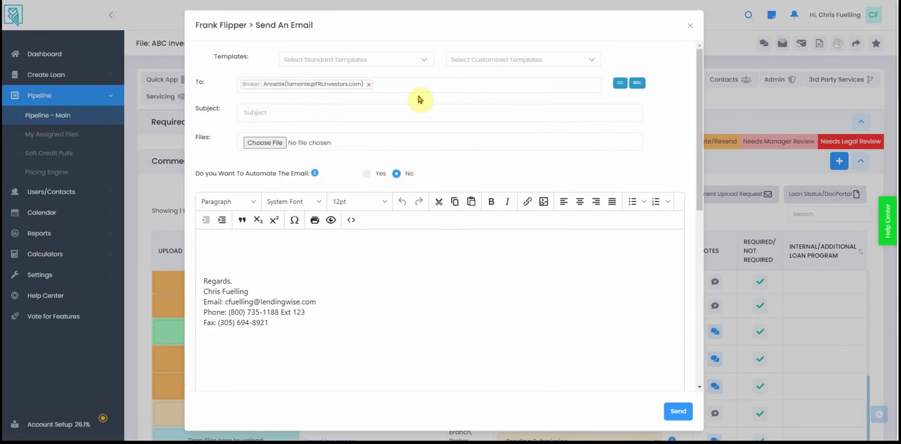
pyautogui.click(427, 85)
pyautogui.click(318, 174)
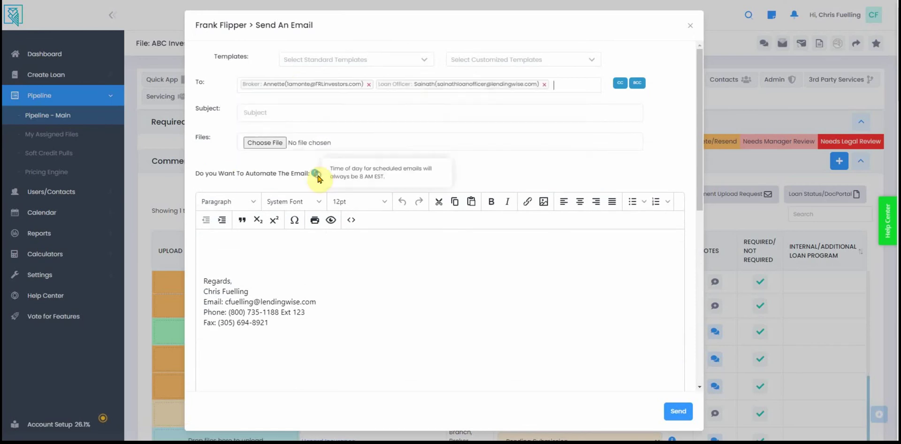
pyautogui.click(509, 58)
pyautogui.scroll(-3, 507, 147)
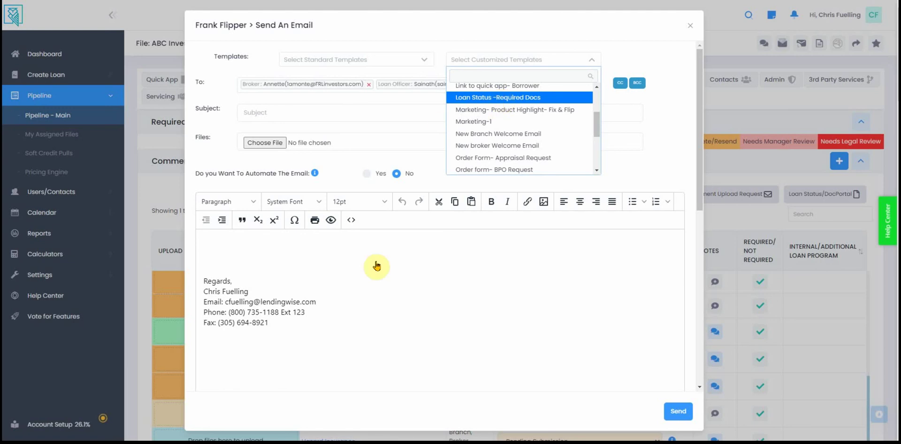
pyautogui.press('Return')
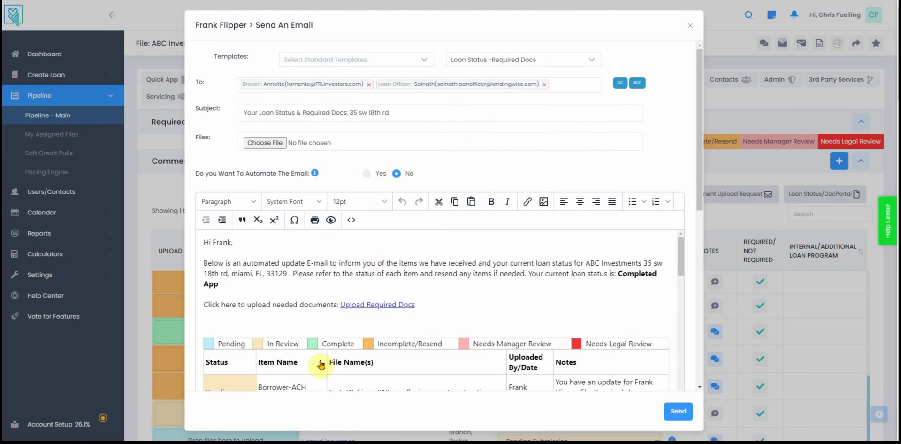
# Automate the loan status email with the Every Week Day interval and add the borrower to its recipients
pyautogui.click(366, 173)
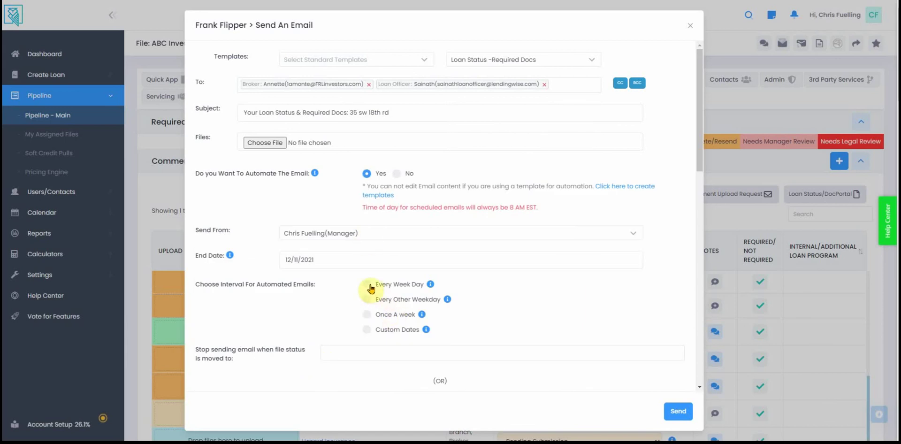
pyautogui.scroll(-10, 374, 305)
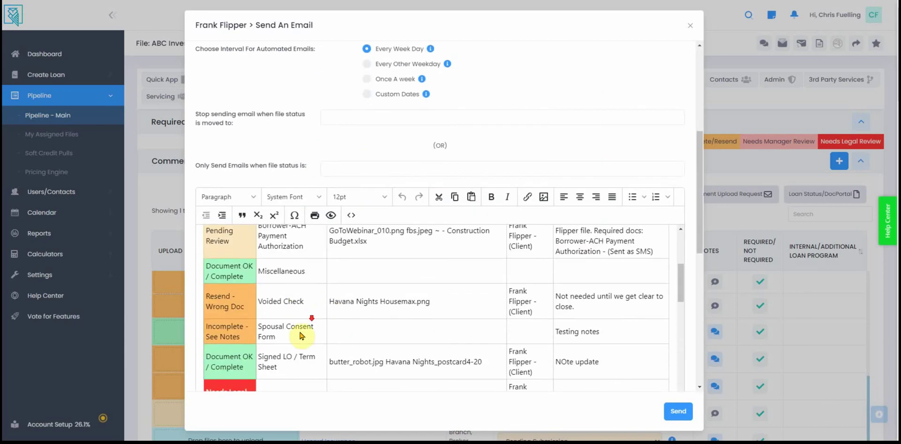
pyautogui.scroll(-8, 391, 341)
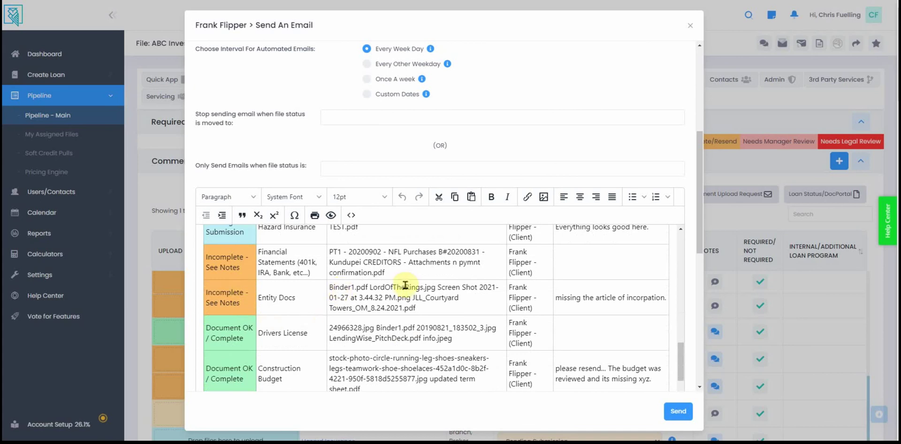
pyautogui.scroll(10, 404, 288)
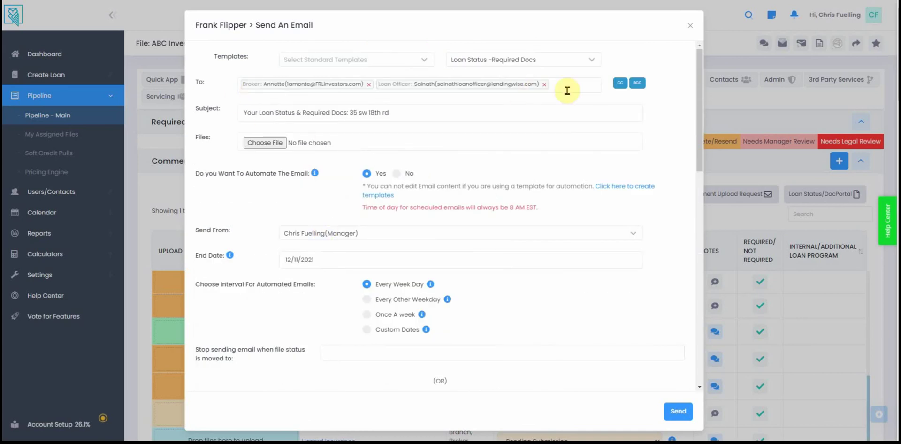
pyautogui.click(569, 87)
pyautogui.click(283, 115)
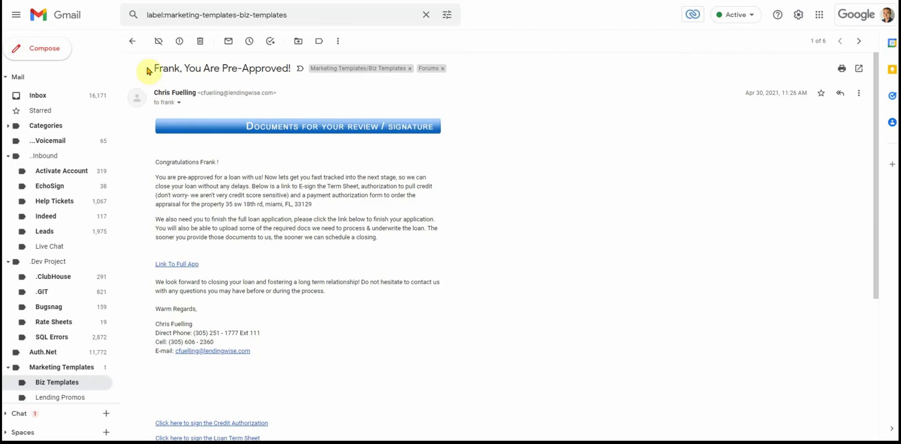
# In Gmail, open the "Items needed for your loan file" email under Biz Templates and read its document status table
pyautogui.click(131, 41)
pyautogui.click(340, 87)
pyautogui.scroll(-3, 387, 346)
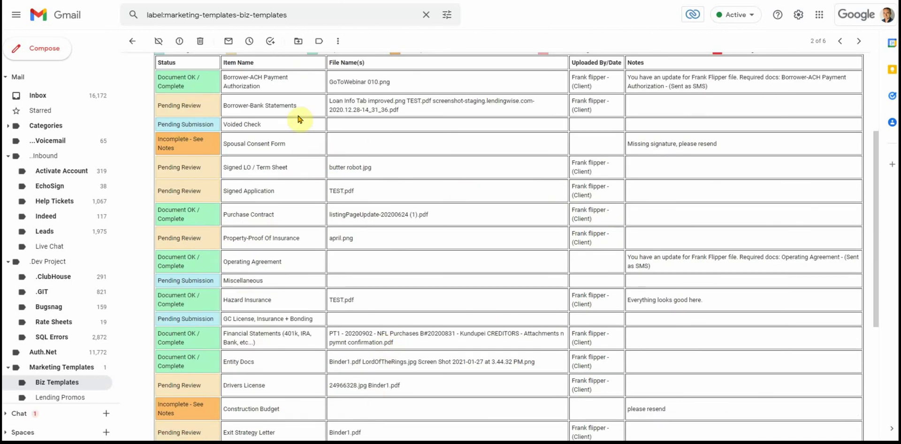
pyautogui.scroll(1, 392, 235)
pyautogui.scroll(2, 392, 235)
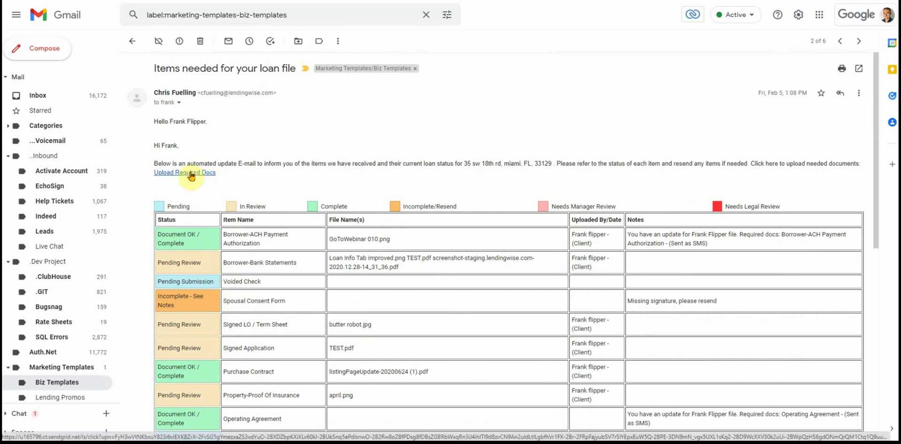
# Open the Upload Required Docs link from the email and review the document list on the borrower's portal page
pyautogui.click(191, 174)
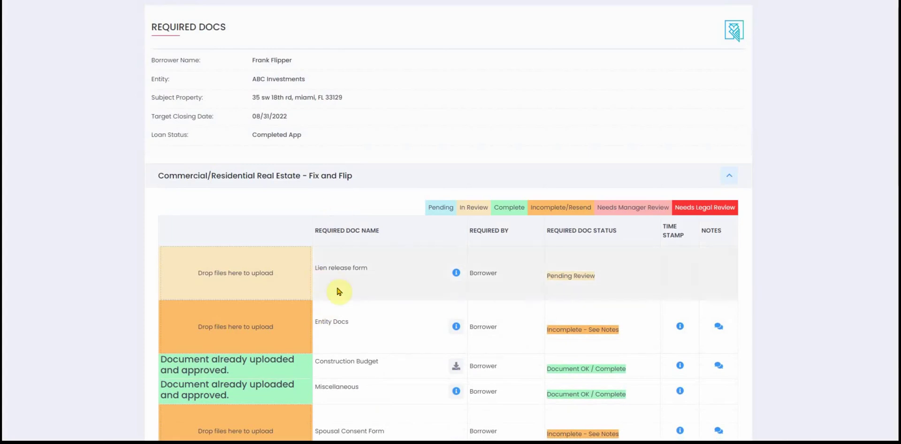
pyautogui.scroll(-5, 328, 288)
pyautogui.scroll(5, 382, 341)
pyautogui.scroll(-3, 374, 293)
pyautogui.scroll(3, 272, 263)
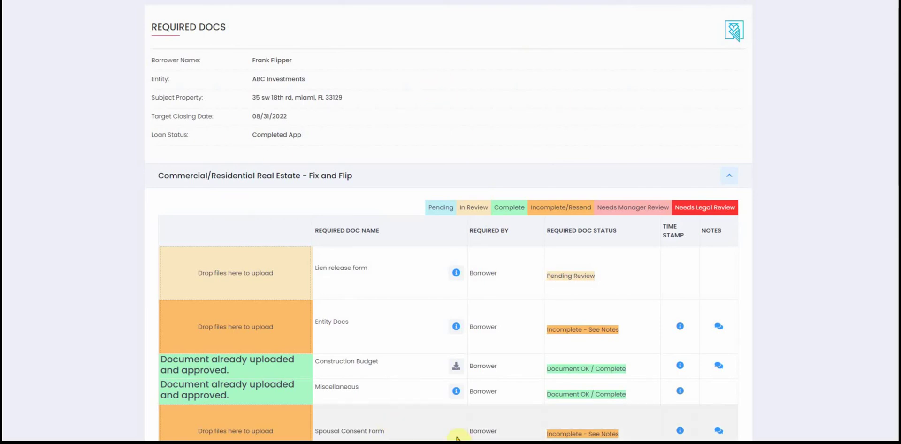
# Log in through the Brokers, Agents, Referral Partners, & Affiliates account type and check the dashboard's Most Recent and Upcoming Closings lists
pyautogui.moveTo(580, 423)
pyautogui.click(666, 415)
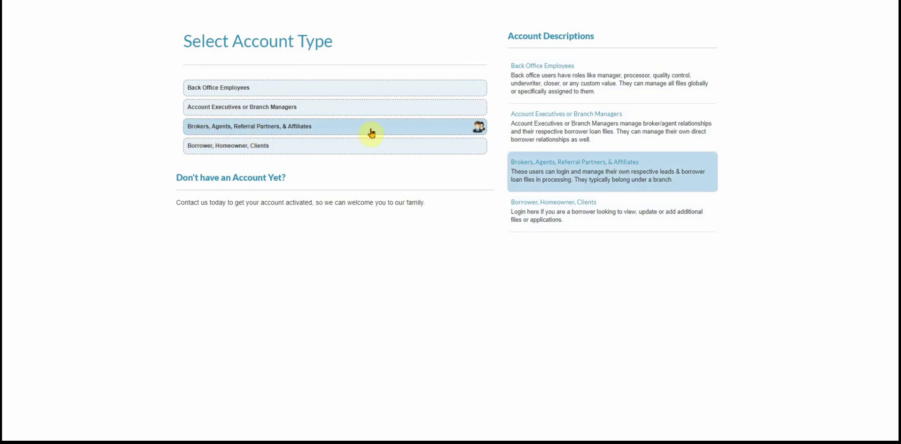
pyautogui.click(391, 132)
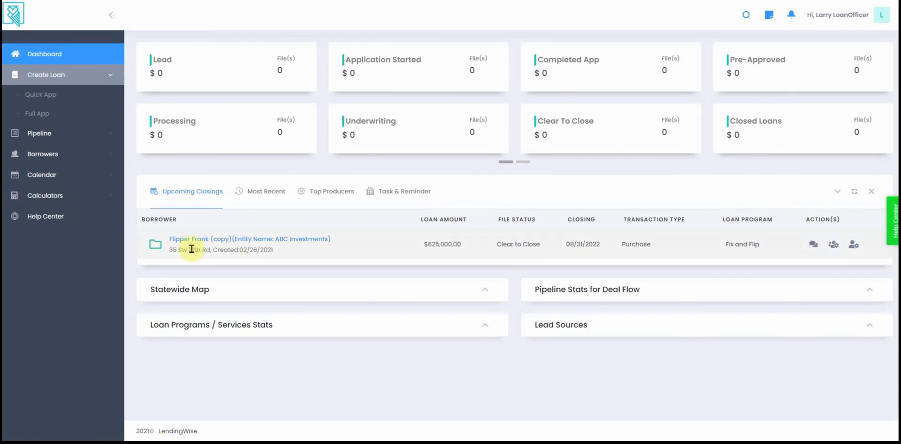
pyautogui.click(275, 191)
pyautogui.click(192, 189)
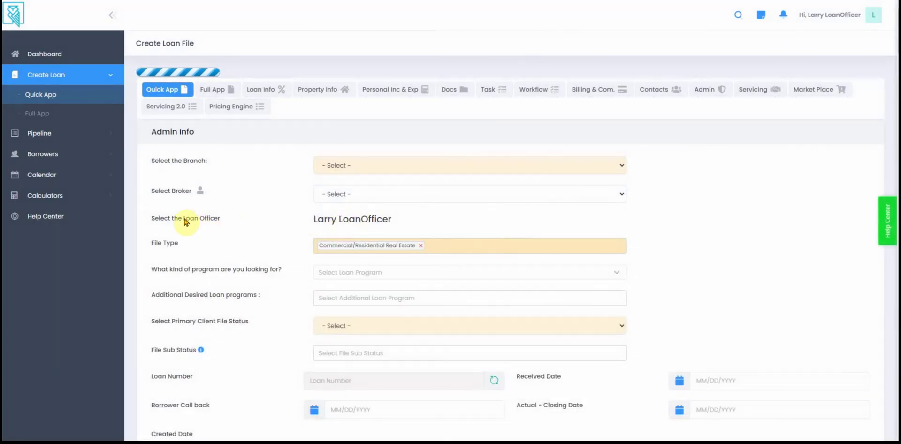
# Review the loan officer's Quick App form, including the branch, broker and loan officer fields, borrower experience and SBA questions
pyautogui.moveTo(183, 221); pyautogui.dragTo(230, 214)
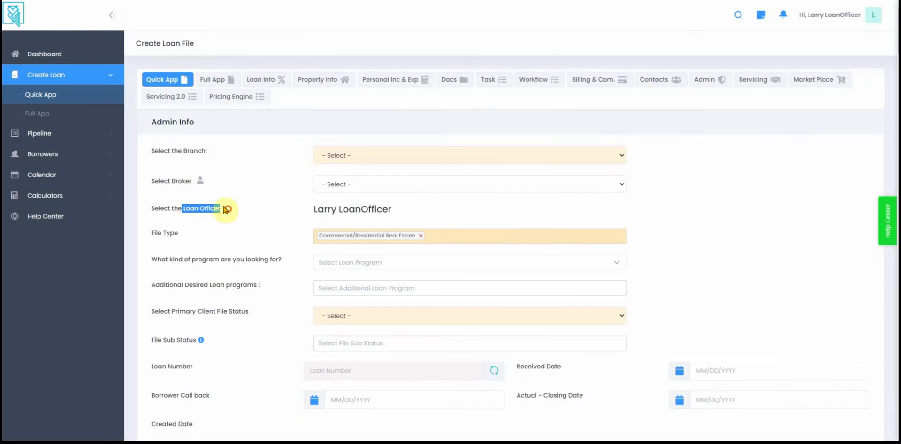
pyautogui.click(358, 186)
pyautogui.click(263, 183)
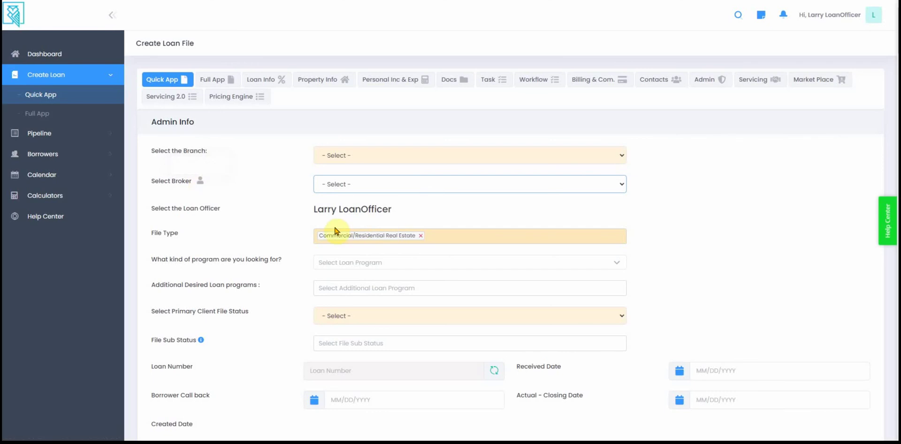
pyautogui.scroll(-3, 295, 294)
pyautogui.click(355, 165)
pyautogui.click(278, 187)
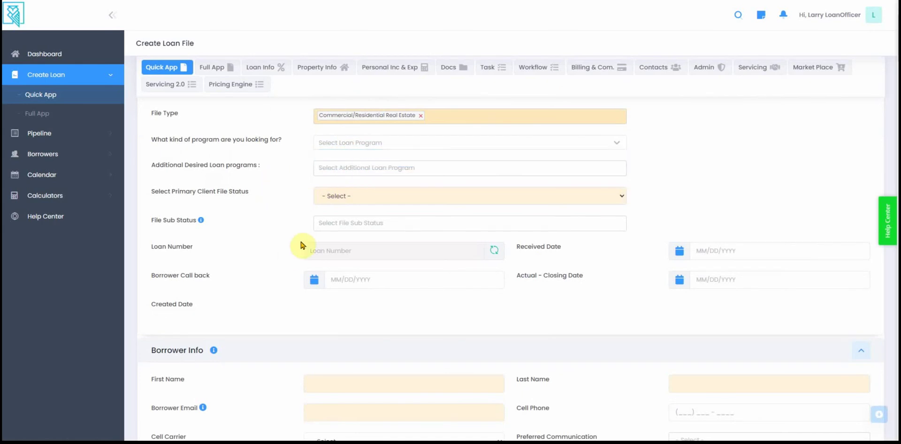
pyautogui.scroll(-15, 305, 258)
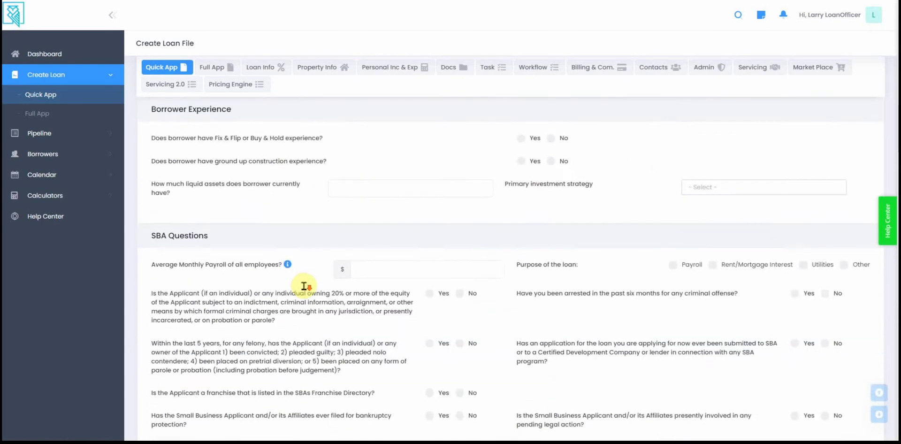
pyautogui.scroll(15, 292, 268)
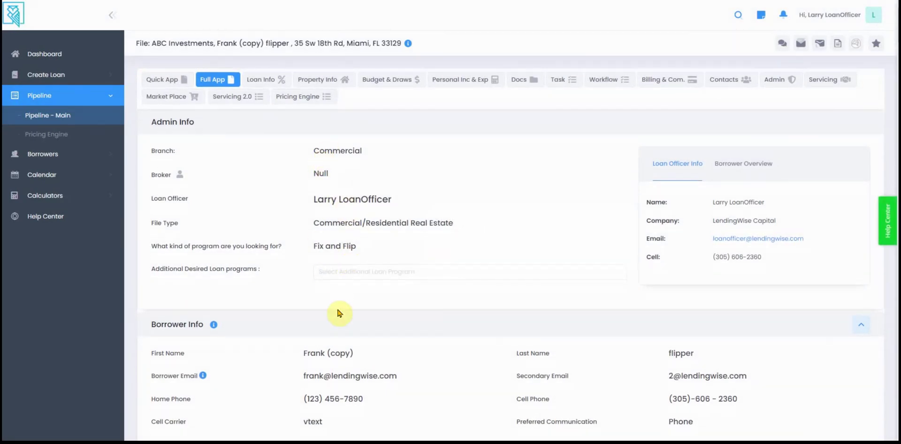
# Review the ABC Investments file's Full App and check its file status under Upcoming Closings on the dashboard
pyautogui.scroll(-3, 339, 312)
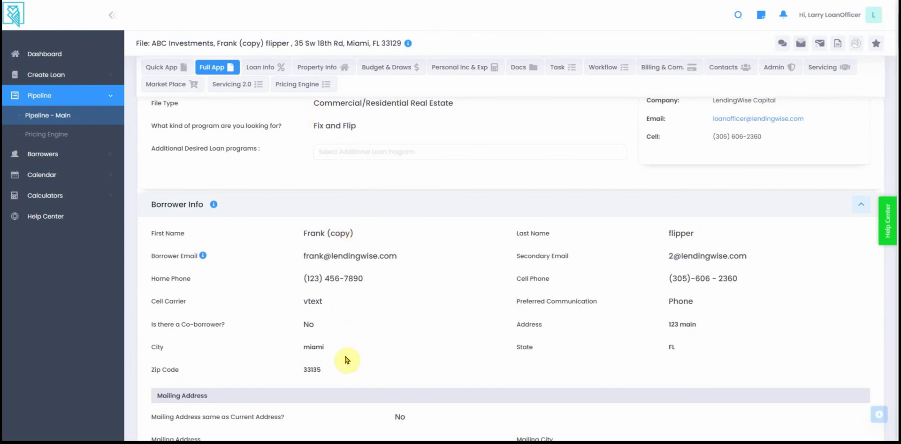
pyautogui.scroll(3, 362, 252)
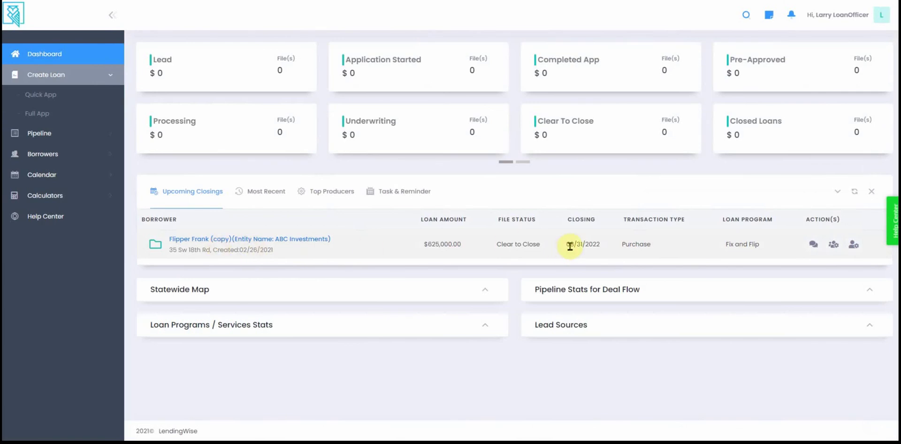
pyautogui.moveTo(496, 248); pyautogui.dragTo(543, 251)
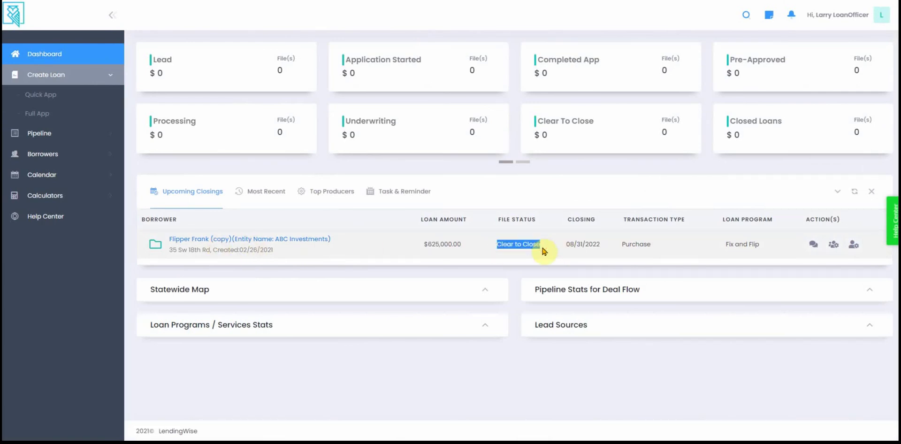
pyautogui.click(416, 4)
pyautogui.scroll(-4, 284, 272)
pyautogui.scroll(4, 459, 253)
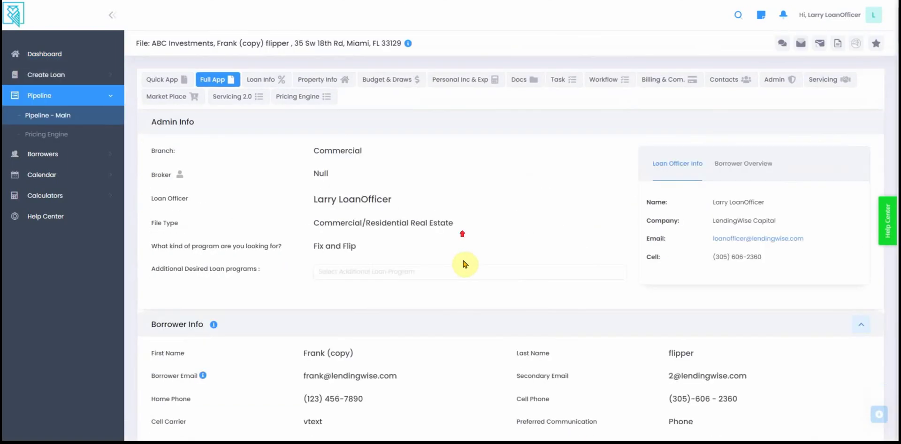
# Draft a General note reading "fhfghfxh" on the ABC Investments file
pyautogui.click(782, 44)
pyautogui.click(304, 137)
pyautogui.hotkey('ctrl', 'shift', 'd')
pyautogui.click(527, 214)
pyautogui.click(328, 139)
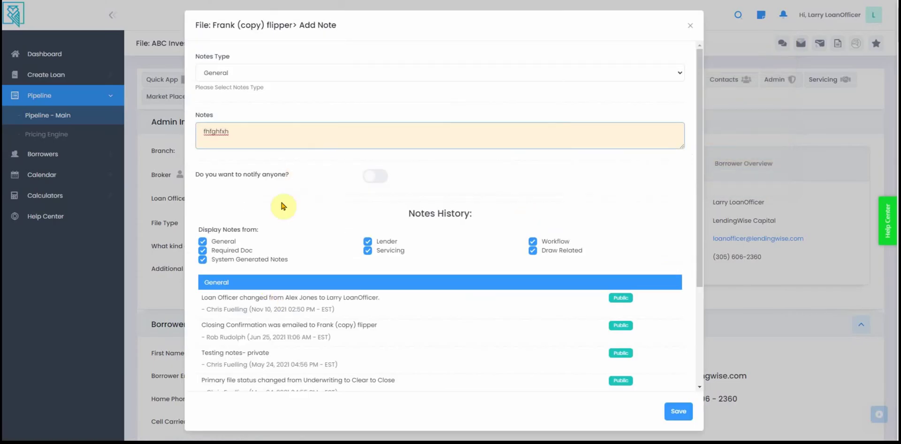
# Turn on notification for the note, browse the employees who can be notified, and close the note without saving
pyautogui.click(376, 176)
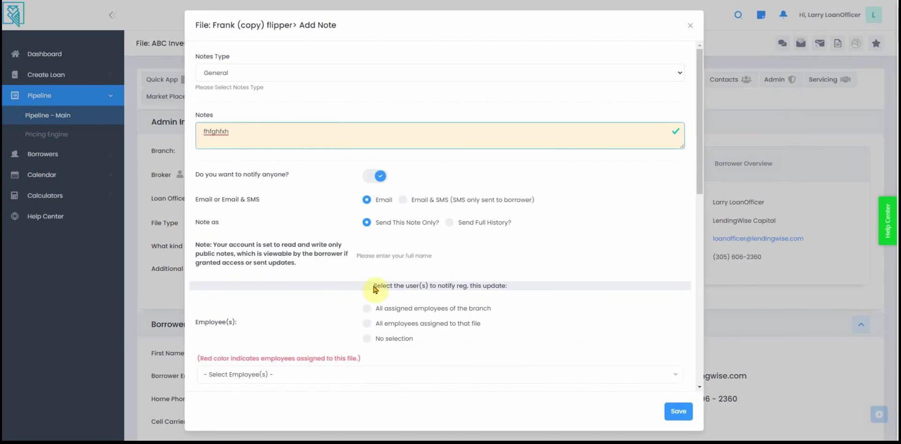
pyautogui.scroll(-2, 387, 327)
pyautogui.click(281, 296)
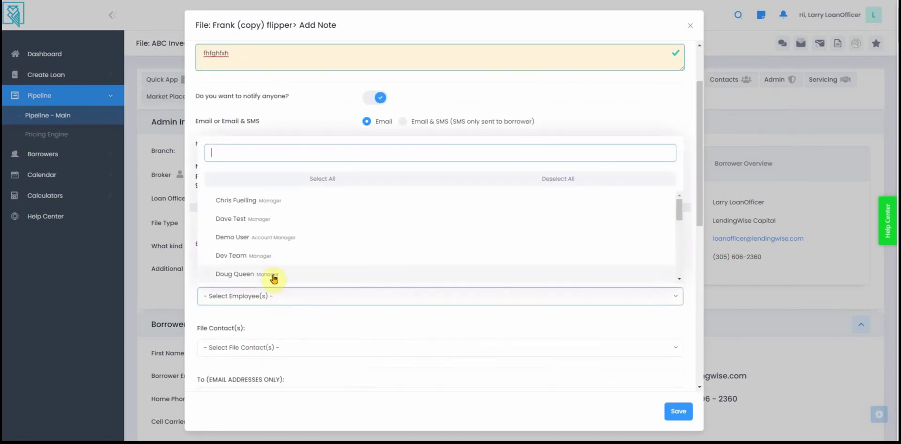
pyautogui.scroll(-2, 311, 240)
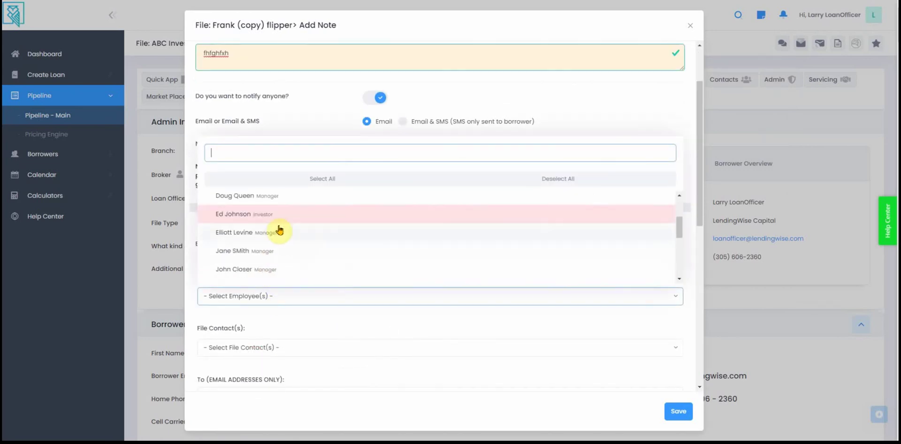
pyautogui.scroll(-3, 286, 257)
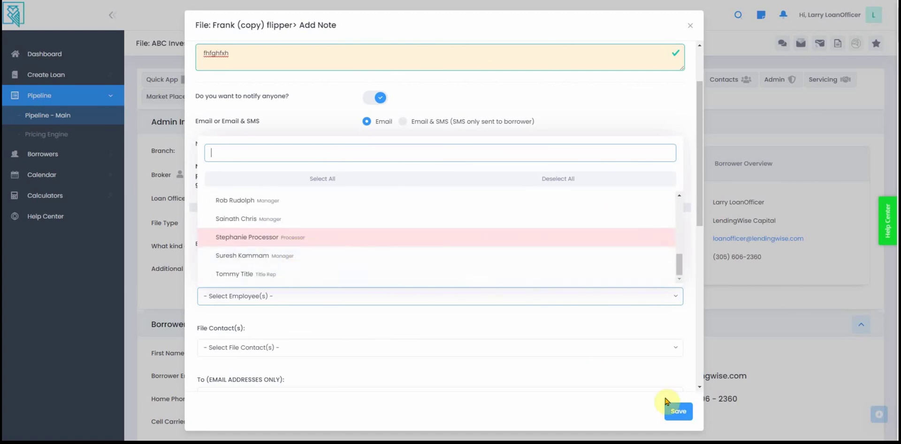
pyautogui.click(691, 27)
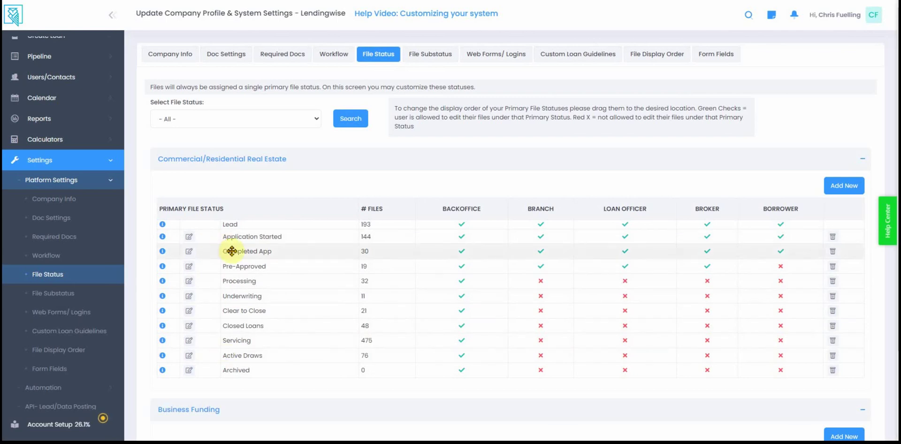
# Review which user roles may edit files under each Commercial/Residential Real Estate primary file status in the admin account's settings
pyautogui.scroll(-2, 239, 279)
pyautogui.scroll(2, 247, 285)
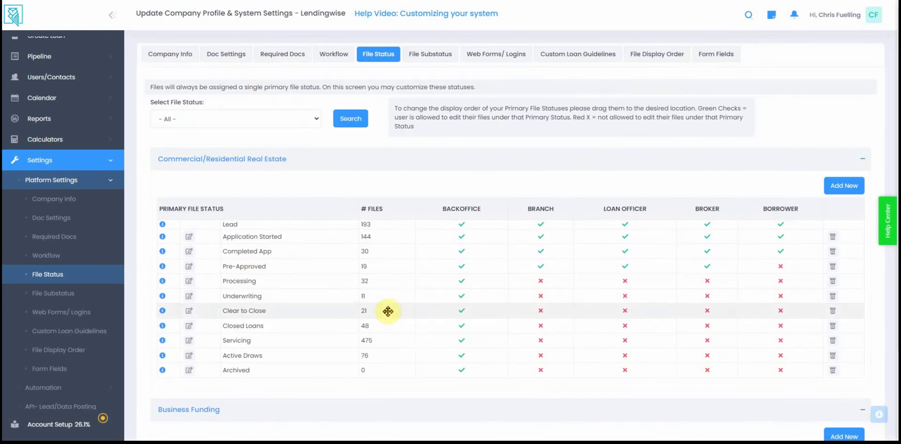
pyautogui.hotkey('alt', 'Tab')
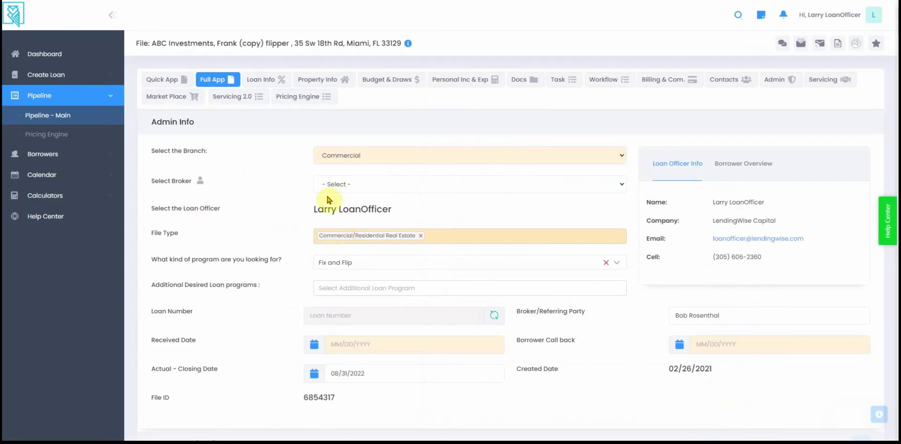
# Review the Admin Info and Borrower Info fields of the ABC Investments file's Full App in the loan officer's account
pyautogui.scroll(-3, 346, 225)
pyautogui.scroll(-2, 382, 255)
pyautogui.scroll(5, 384, 262)
pyautogui.scroll(-3, 365, 303)
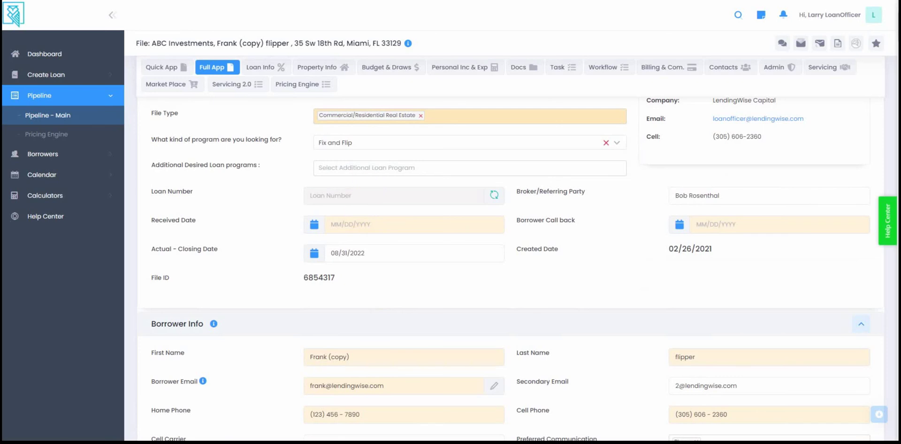
pyautogui.scroll(3, 375, 195)
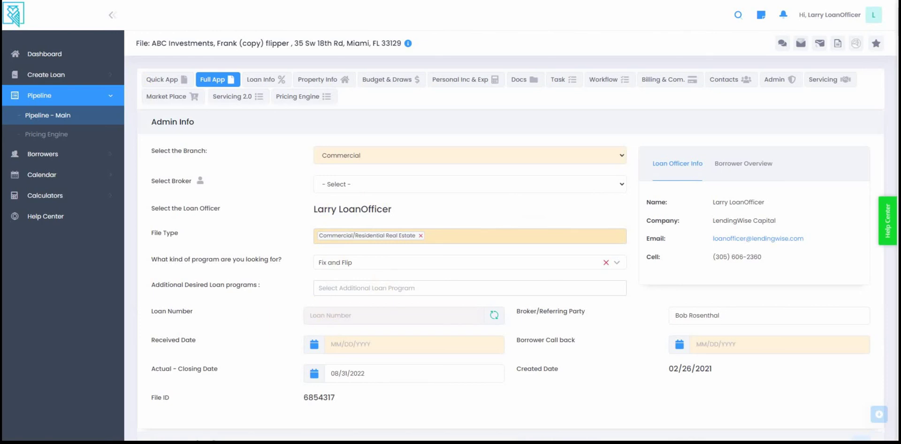
# Switch to the admin account and review the access restriction settings in the loan officer's profile
pyautogui.click(577, 416)
pyautogui.scroll(-8, 554, 179)
pyautogui.scroll(8, 555, 179)
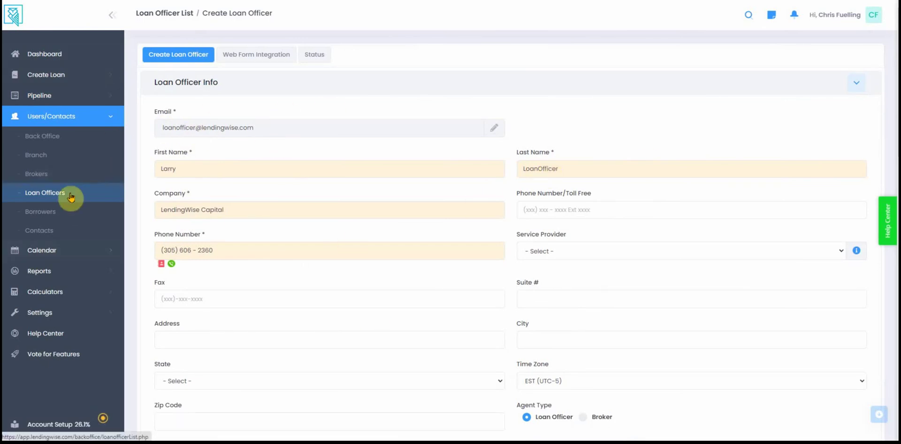
pyautogui.scroll(-10, 443, 346)
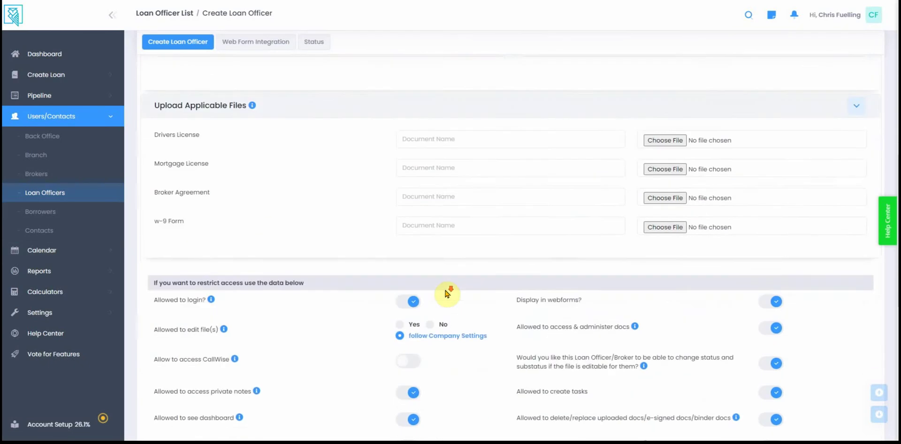
pyautogui.scroll(-3, 446, 293)
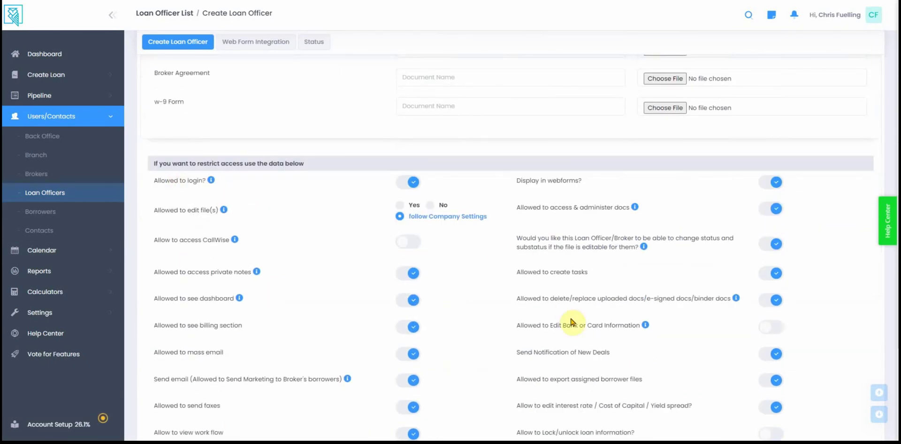
# Toggle the loan officer's status and substatus change permission off and on, and review the remaining permissions, including interest rate editing
pyautogui.click(771, 244)
pyautogui.click(764, 245)
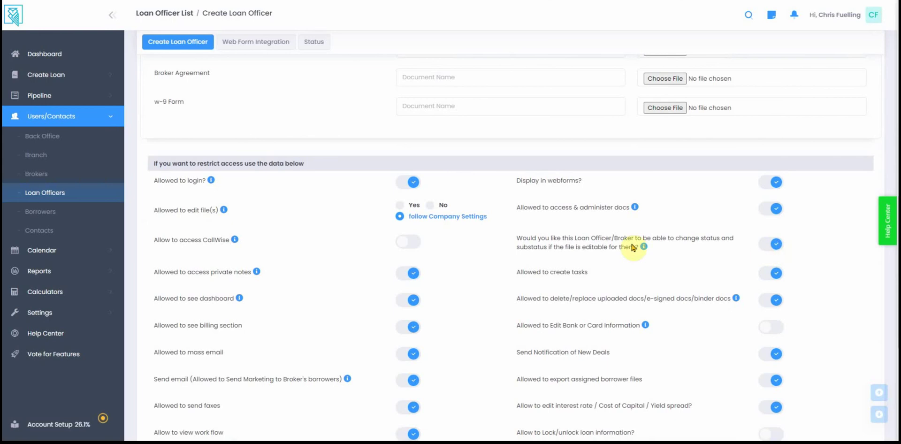
pyautogui.scroll(-2, 256, 271)
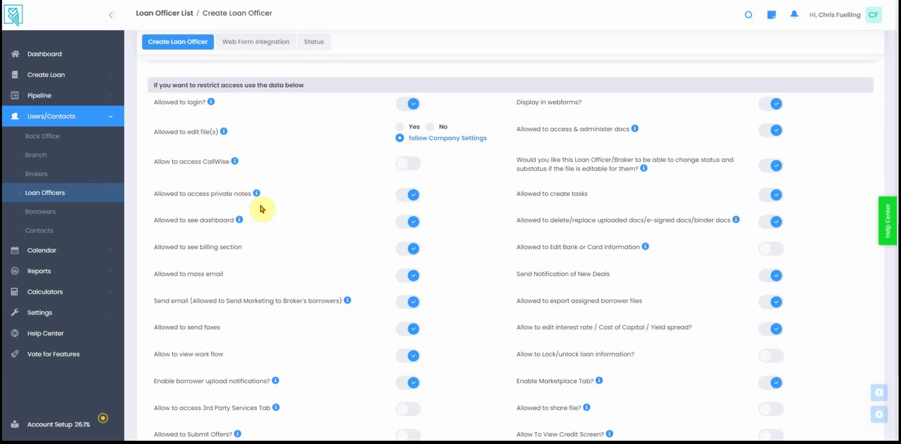
pyautogui.scroll(-4, 235, 253)
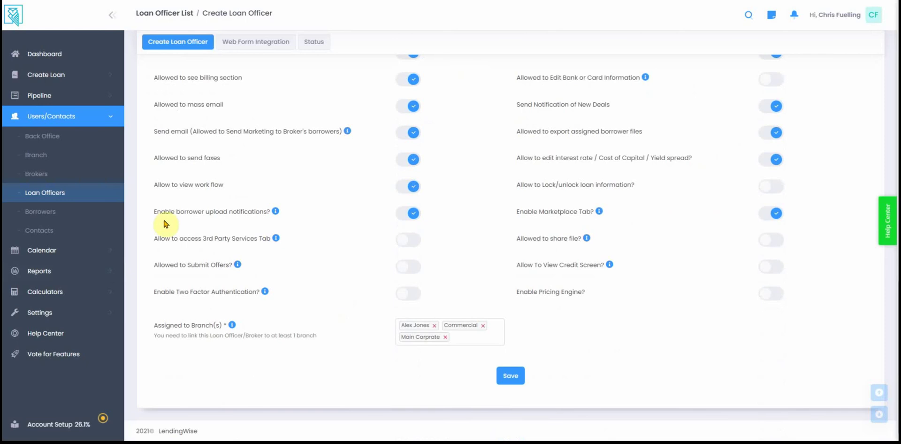
pyautogui.moveTo(276, 214)
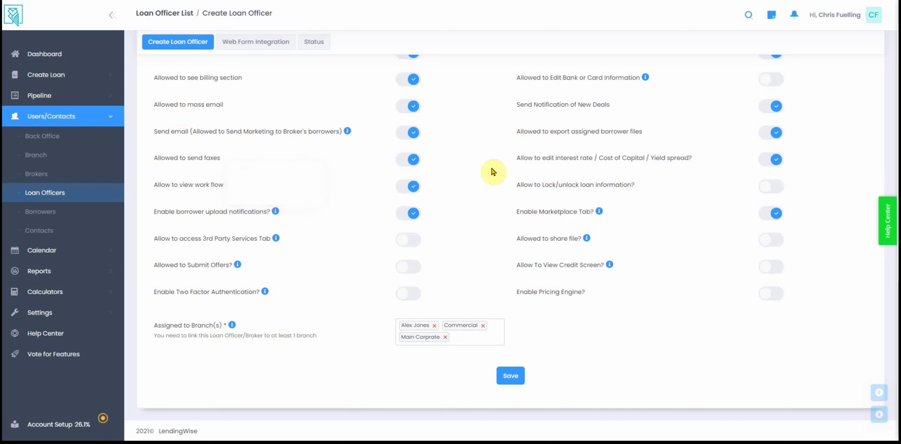
pyautogui.moveTo(514, 158); pyautogui.dragTo(695, 167)
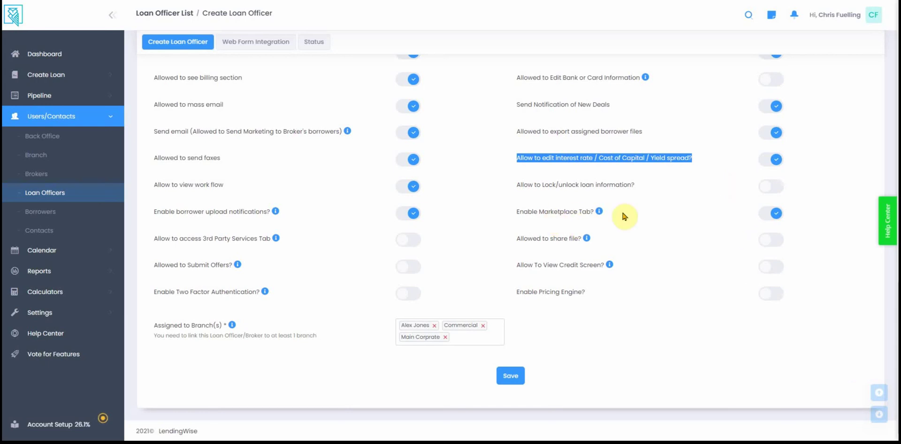
pyautogui.scroll(3, 704, 198)
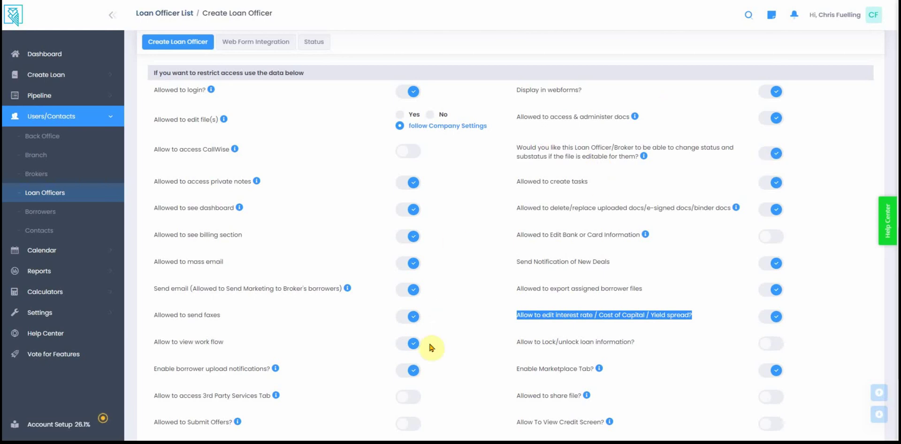
# Switch to the loan officer's account and review the primary client file status options in the ABC Investments file's Full App
pyautogui.moveTo(553, 437)
pyautogui.click(669, 416)
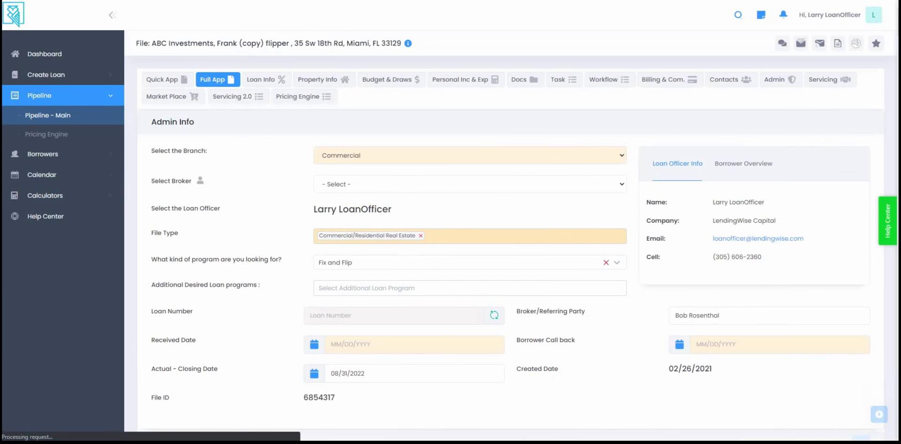
pyautogui.moveTo(151, 312); pyautogui.dragTo(281, 316)
pyautogui.click(407, 319)
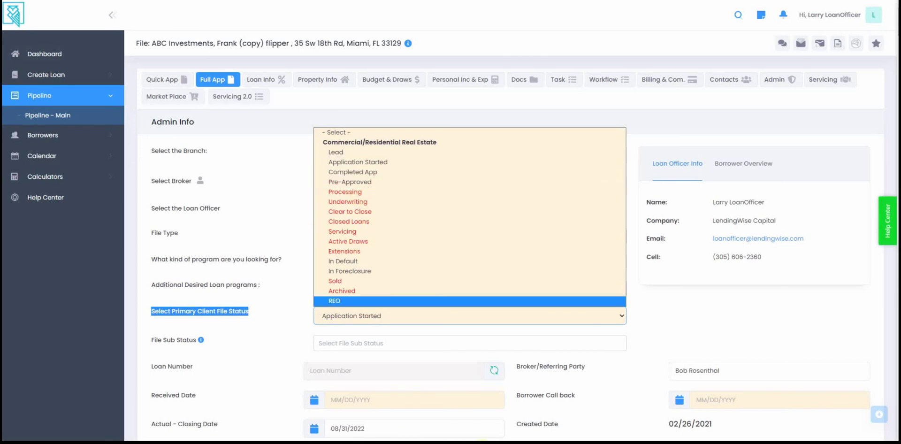
pyautogui.click(605, 412)
pyautogui.scroll(5, 443, 156)
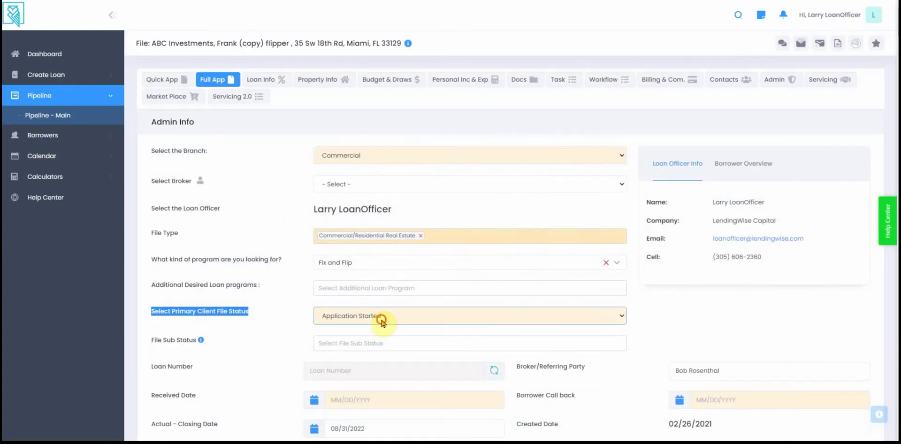
pyautogui.click(381, 320)
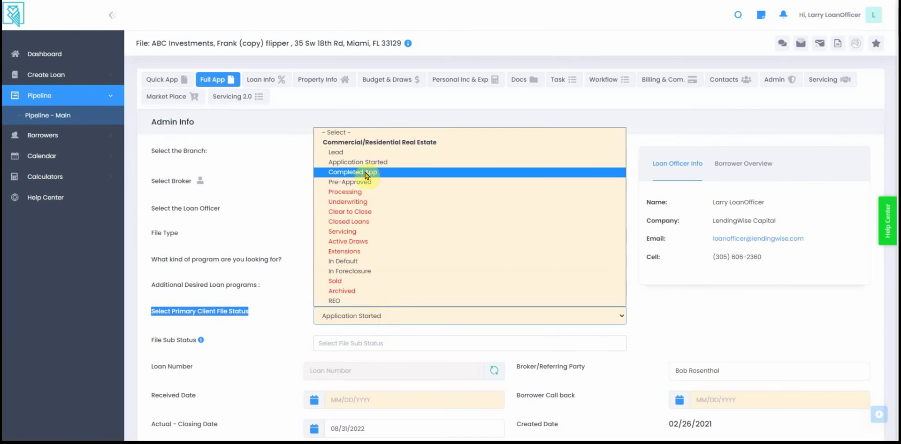
pyautogui.click(277, 162)
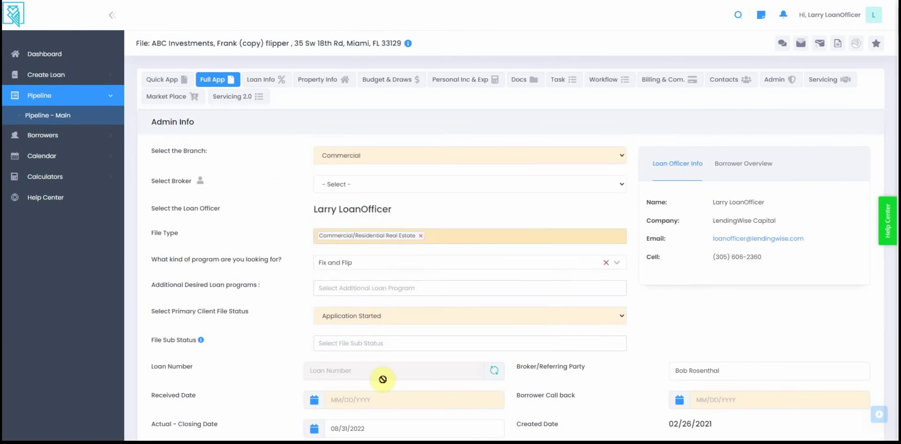
# Look through the date and Borrower Info fields further down the file's Full App
pyautogui.scroll(-3, 382, 378)
pyautogui.scroll(-9, 384, 383)
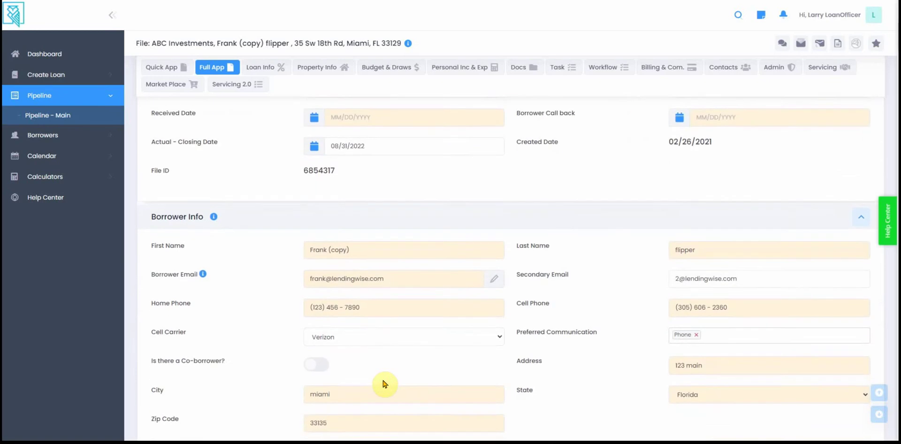
pyautogui.scroll(-5, 539, 382)
pyautogui.scroll(12, 555, 383)
pyautogui.scroll(7, 555, 382)
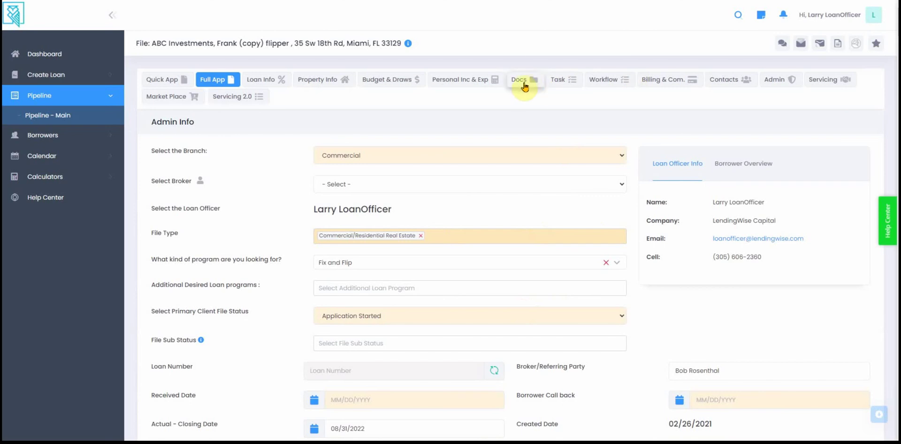
# Review the file's required documents for Fix and Flip, and open and close the notes form of the Miscellaneous document
pyautogui.click(520, 85)
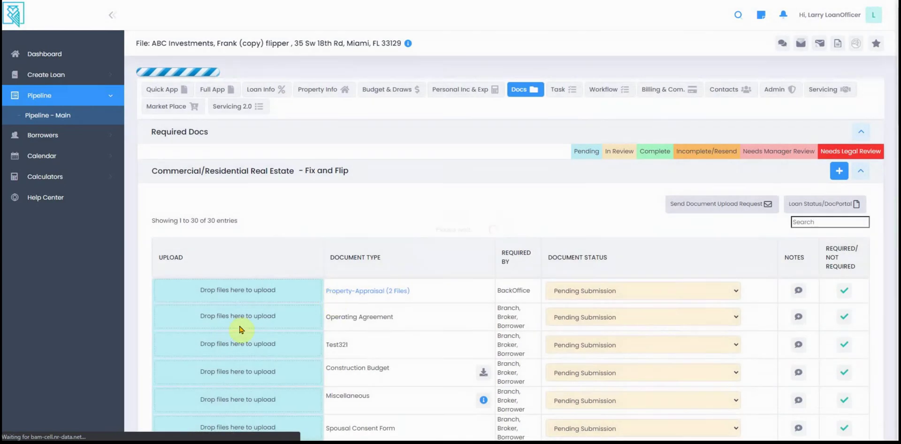
pyautogui.scroll(-2, 225, 291)
pyautogui.scroll(-2, 251, 342)
pyautogui.click(799, 203)
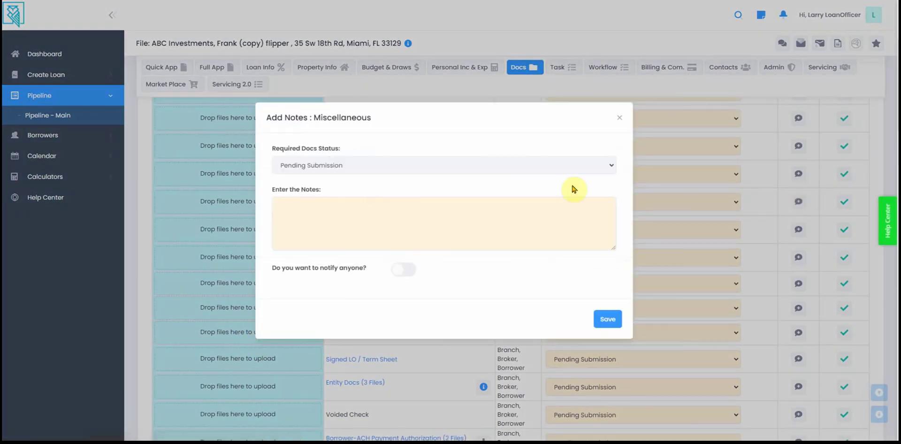
pyautogui.click(618, 120)
pyautogui.scroll(10, 471, 269)
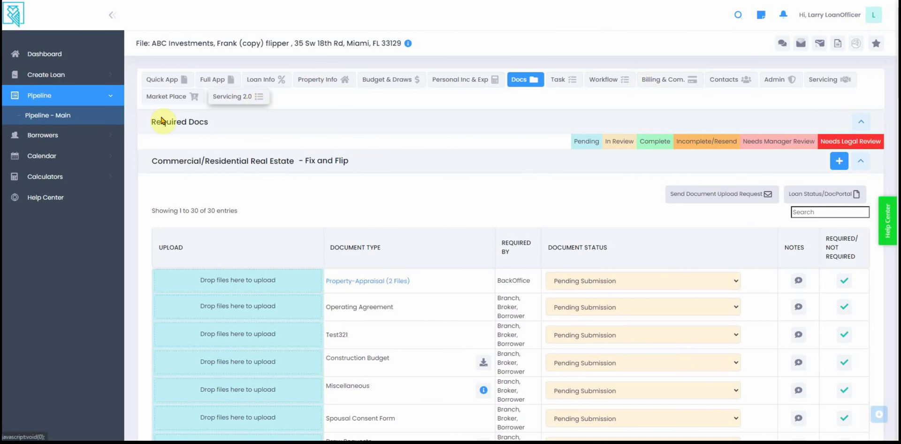
# Examine the search filters and the selectable columns of the loan officer's client file pipeline
pyautogui.click(65, 123)
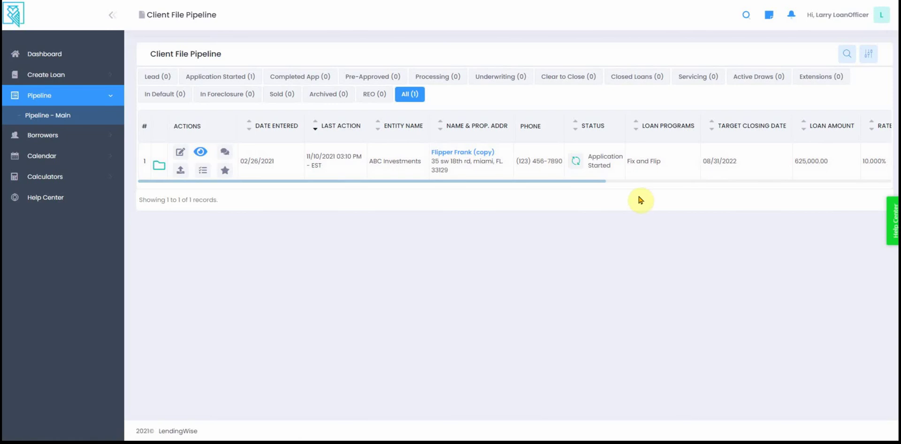
pyautogui.click(847, 54)
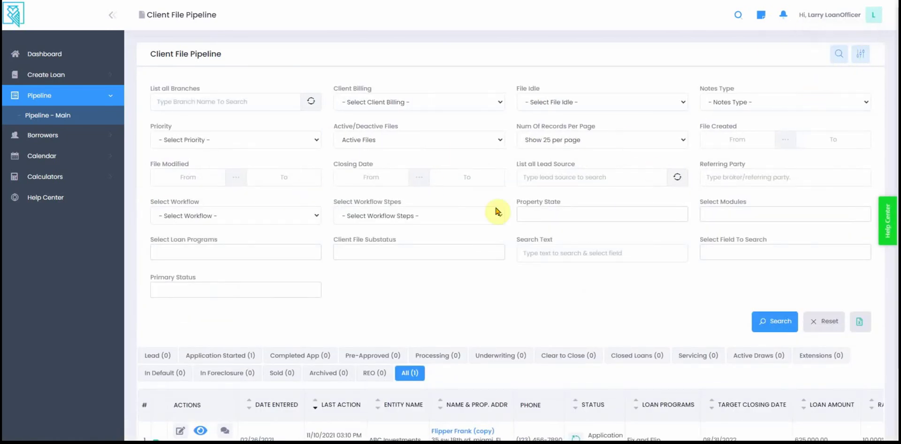
pyautogui.click(862, 53)
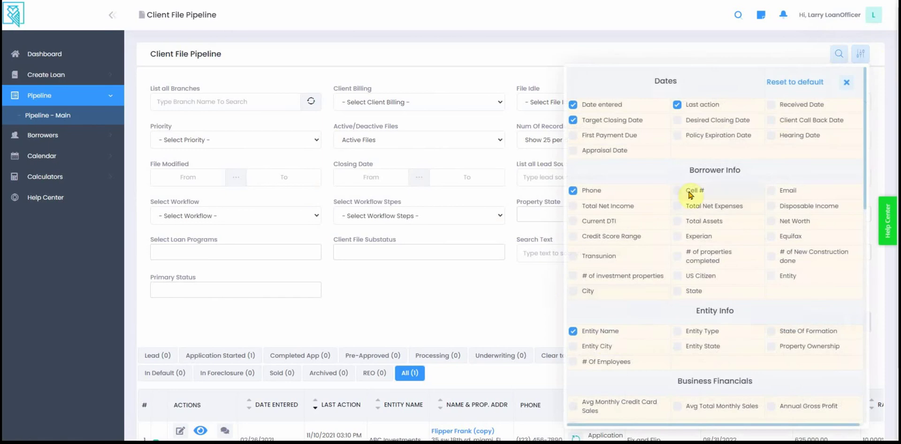
pyautogui.click(479, 346)
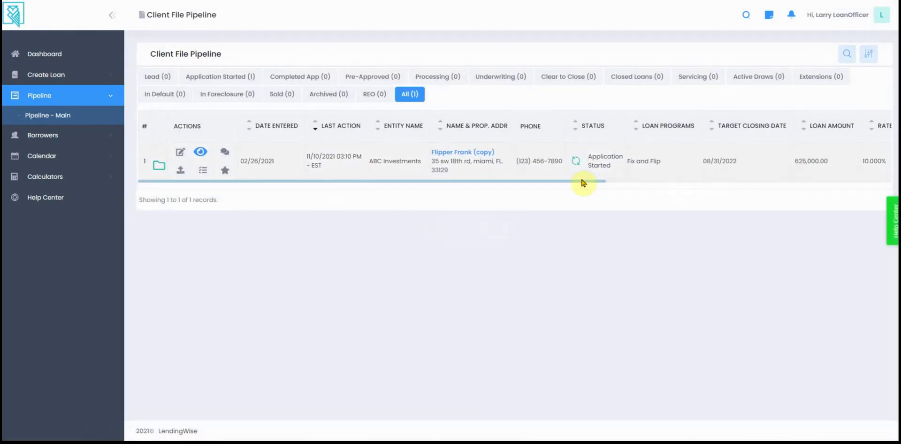
# View the loan officer's borrower list and task/billing calendar, including the task list
pyautogui.click(63, 135)
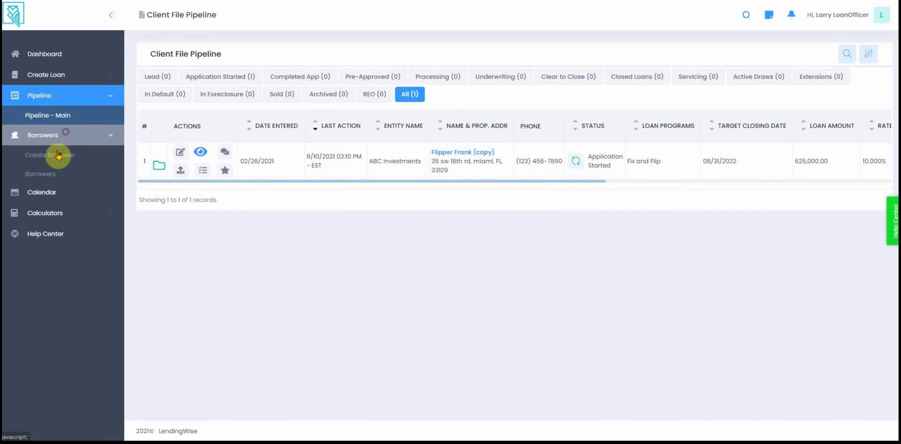
pyautogui.click(50, 174)
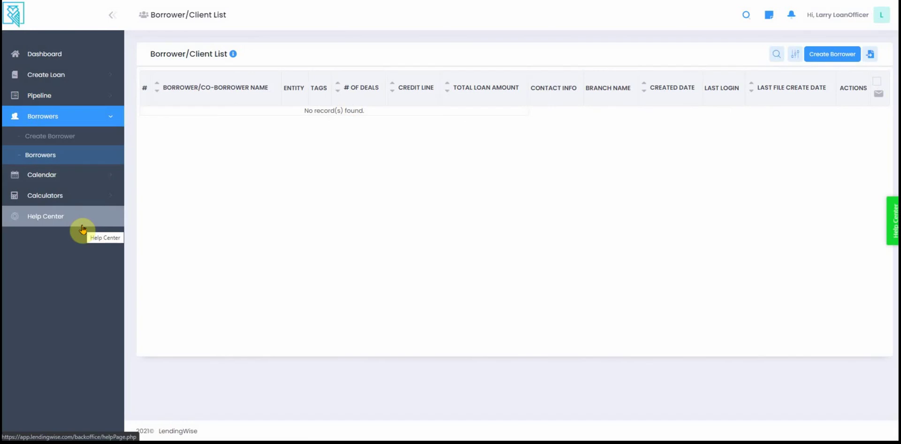
pyautogui.click(45, 175)
pyautogui.click(50, 195)
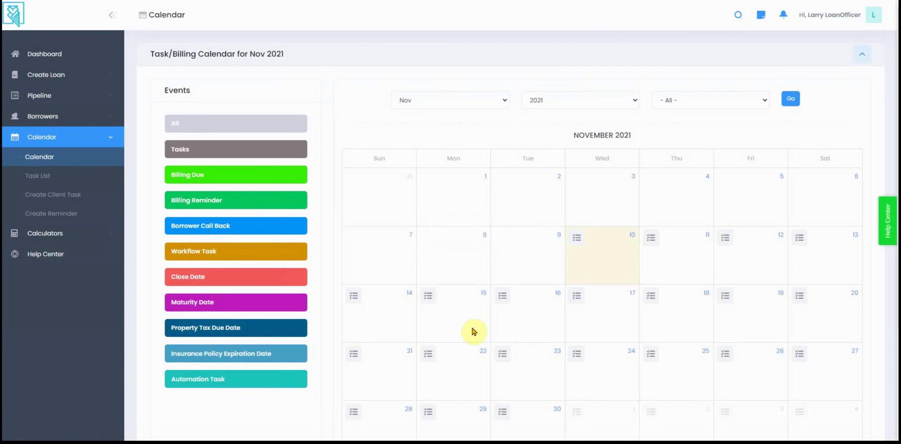
pyautogui.click(57, 183)
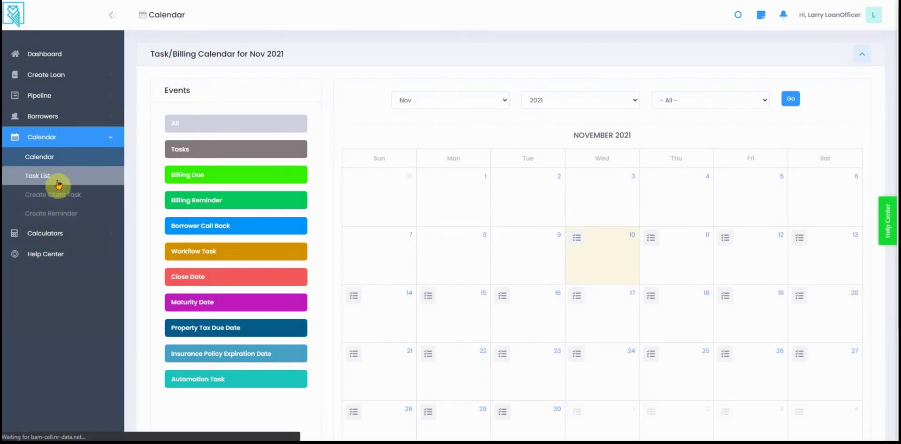